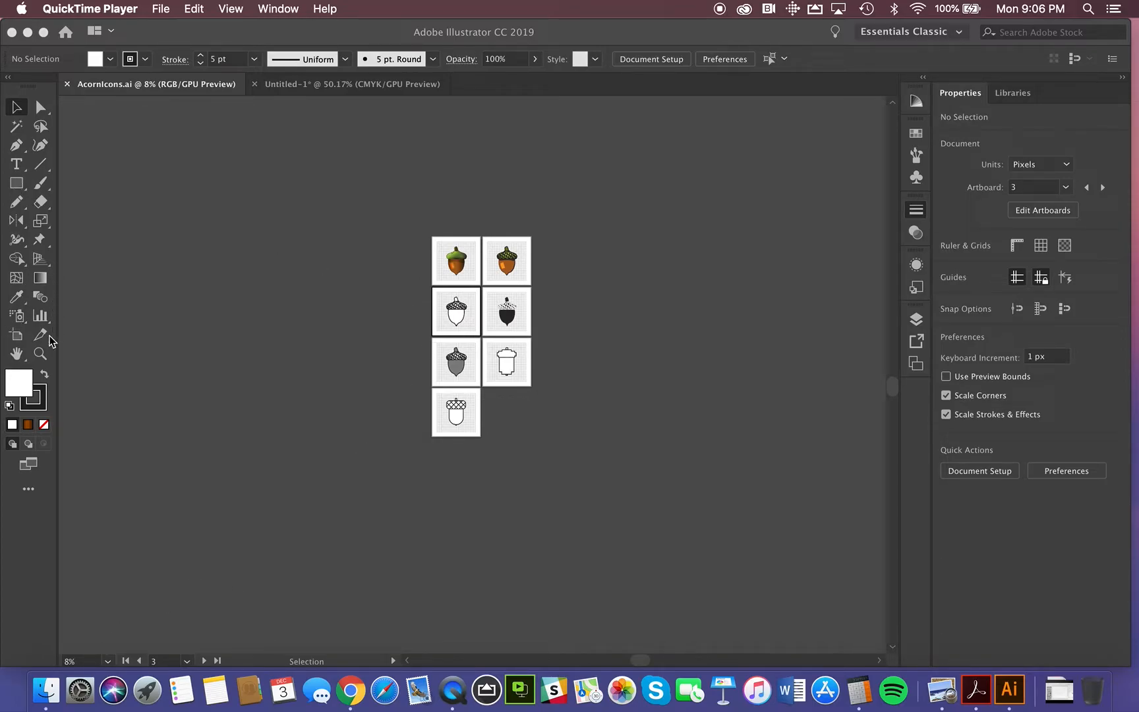
# Step: Examine the shaded full-colour acorn icon on the first artboard up close
pyautogui.click(41, 360)
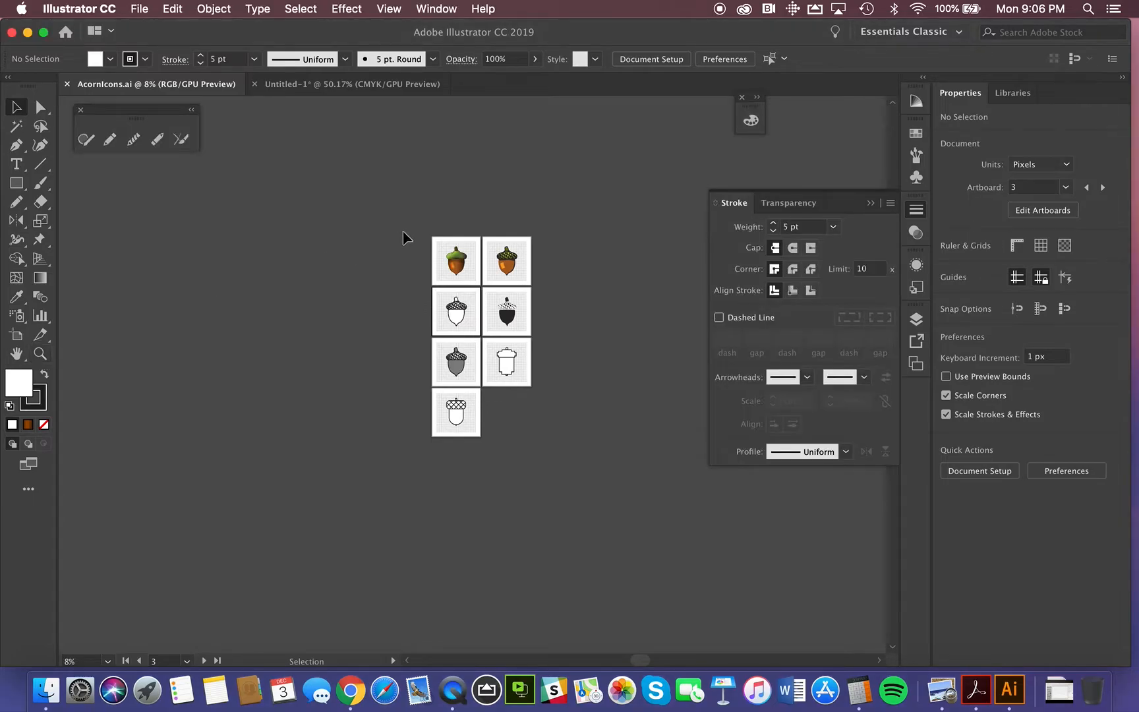
pyautogui.click(455, 251)
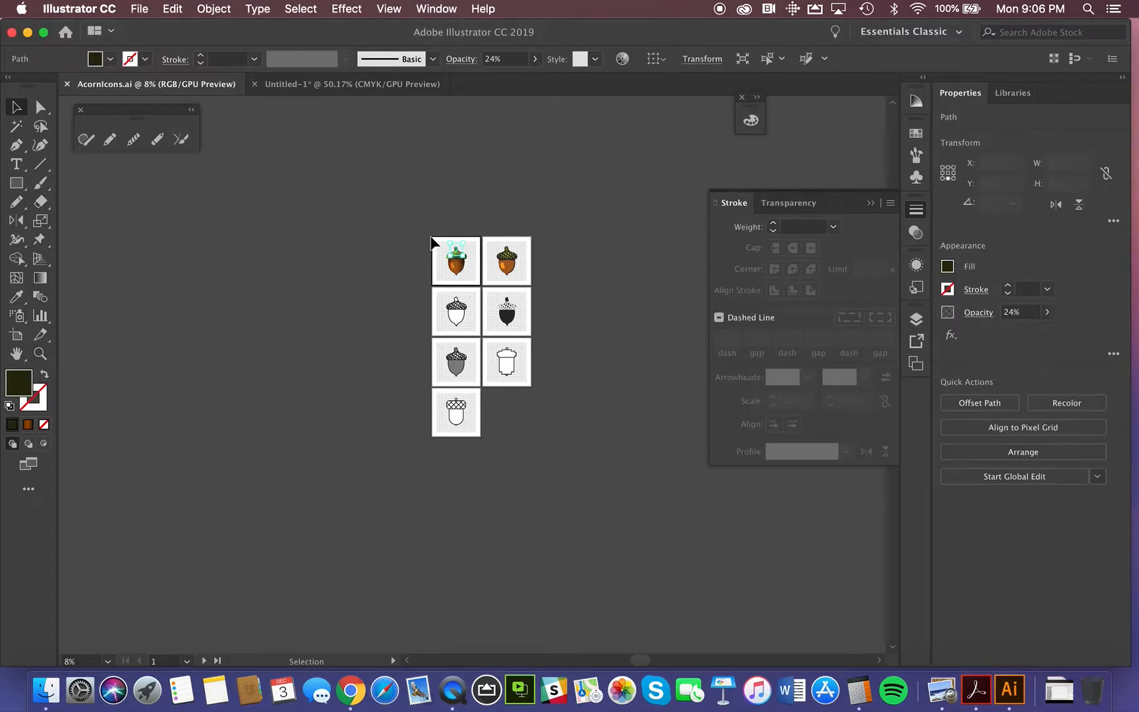
pyautogui.click(435, 232)
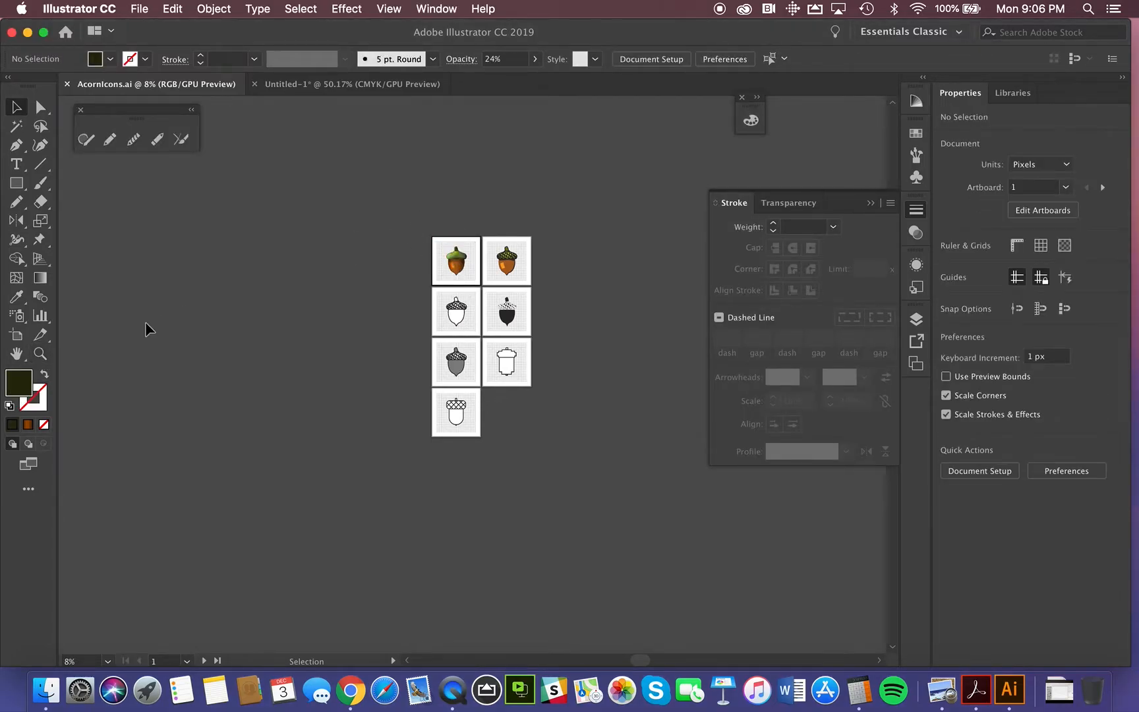
pyautogui.click(41, 353)
pyautogui.moveTo(423, 229); pyautogui.dragTo(686, 399)
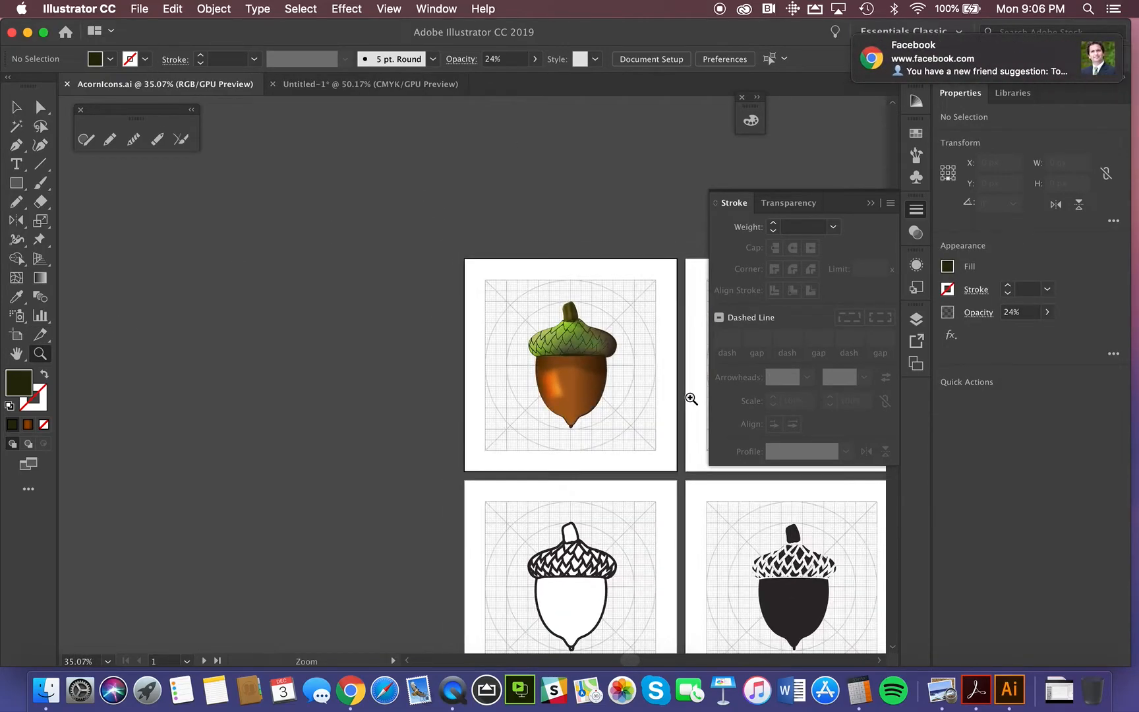
pyautogui.hscroll(10, 616, 431)
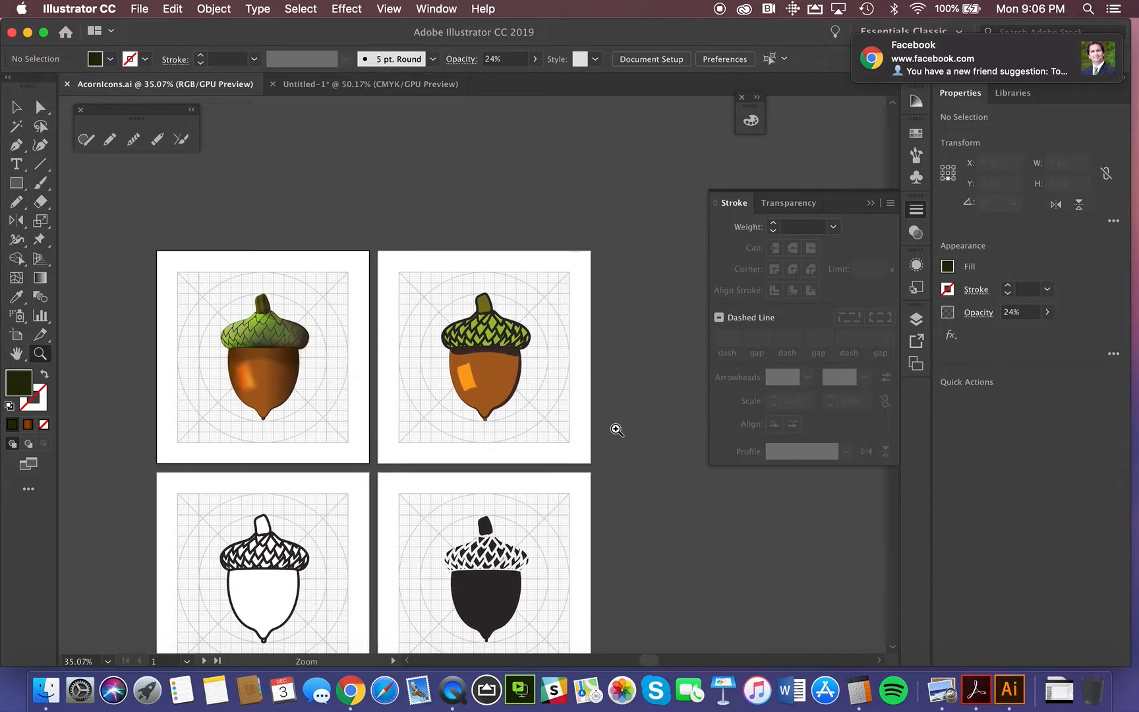
pyautogui.scroll(-2, 617, 431)
pyautogui.hscroll(-1, 617, 431)
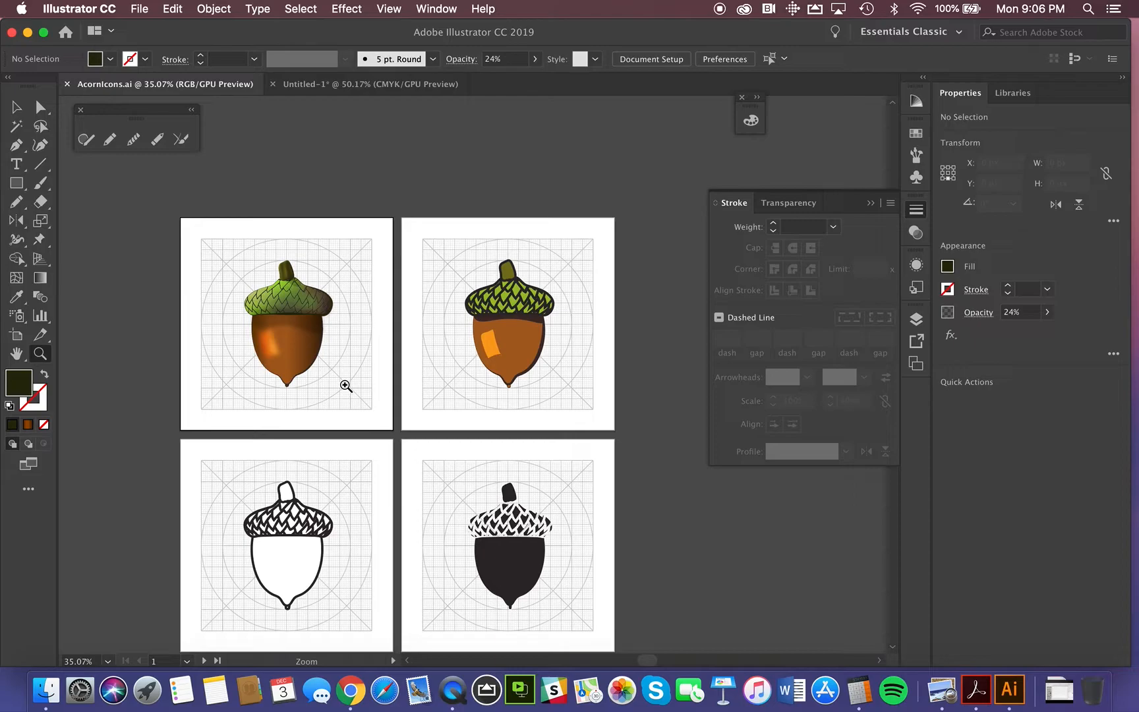
pyautogui.click(338, 356)
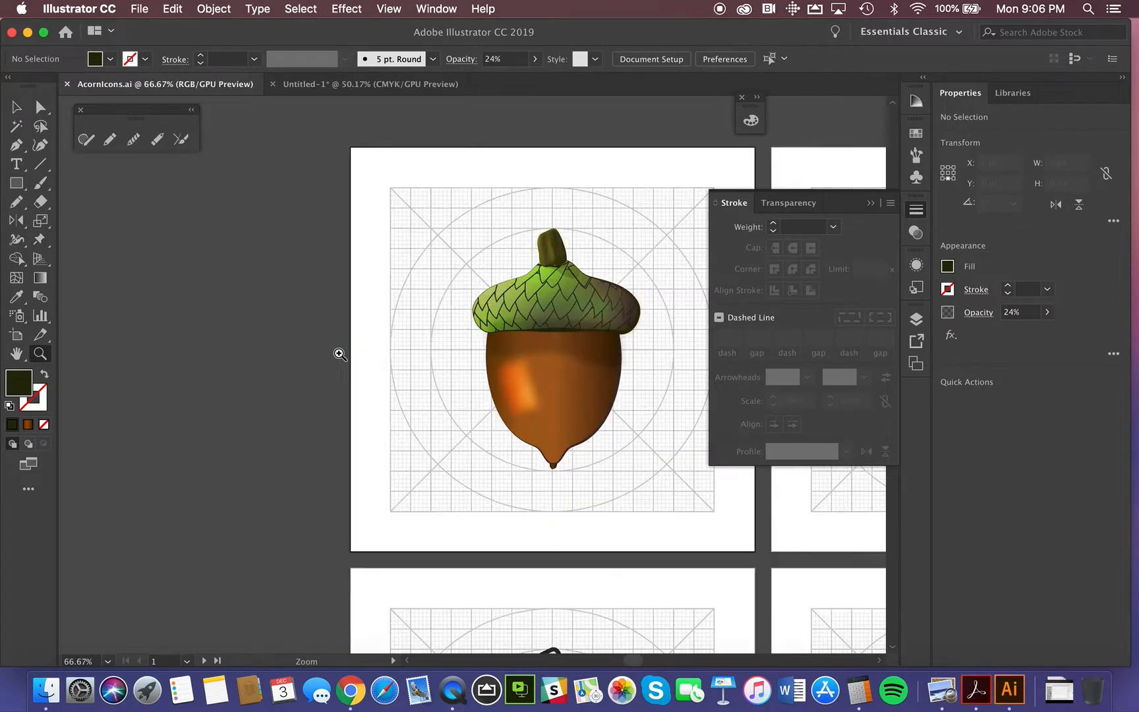
pyautogui.click(474, 361)
# Step: Examine the flat-colour acorn icon with the thick dark outline on the second artboard
pyautogui.hscroll(10, 565, 436)
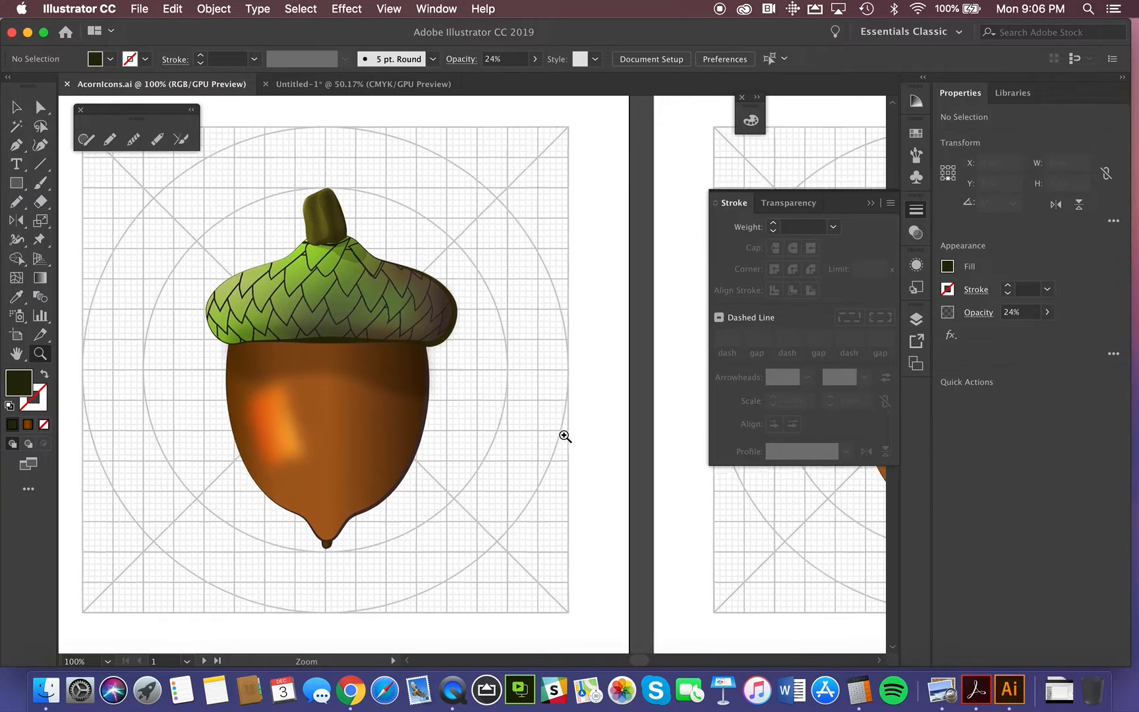
pyautogui.hscroll(9, 565, 436)
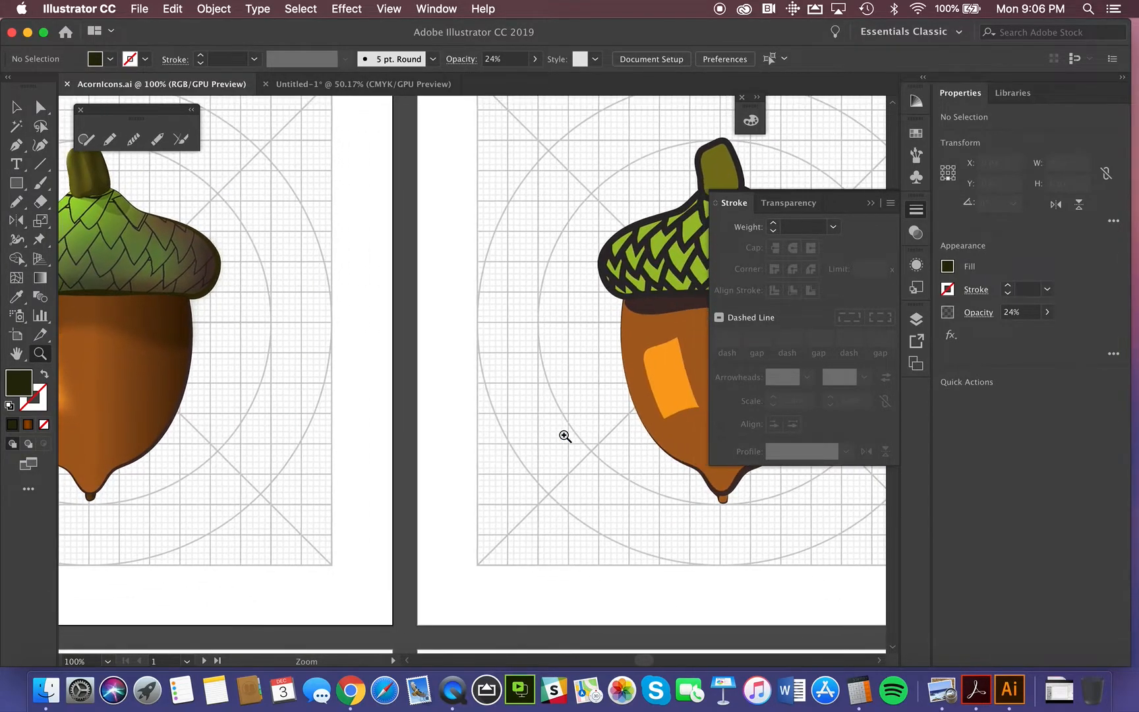
pyautogui.hscroll(5, 565, 435)
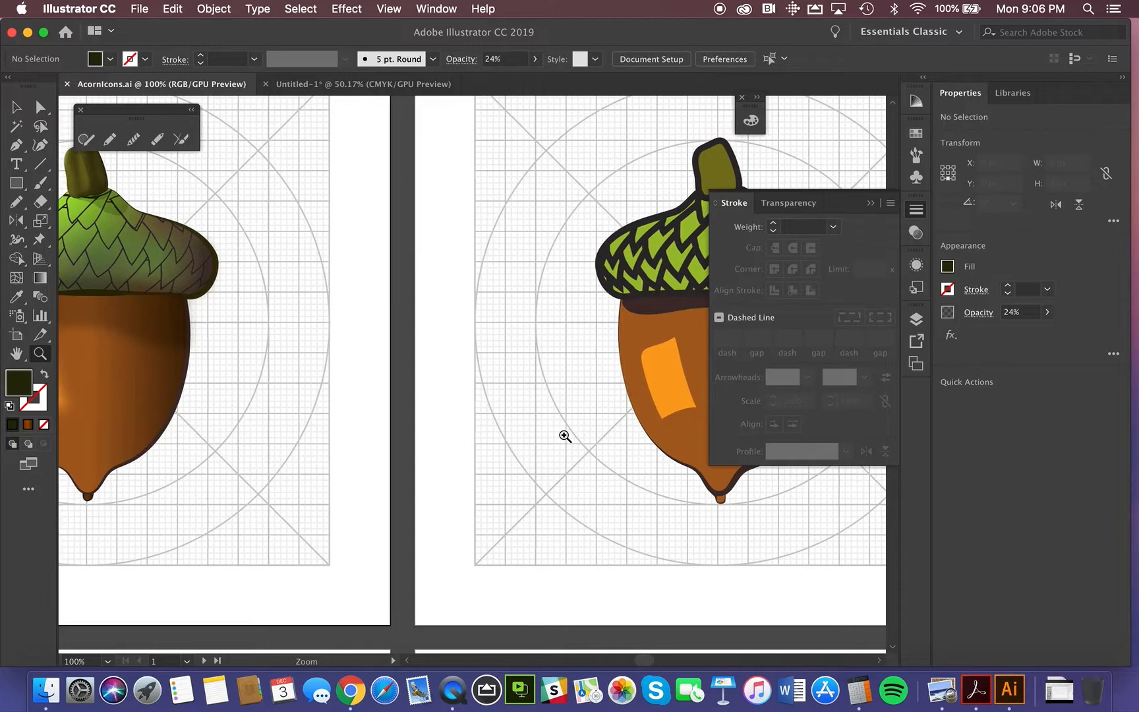
pyautogui.hscroll(1, 565, 436)
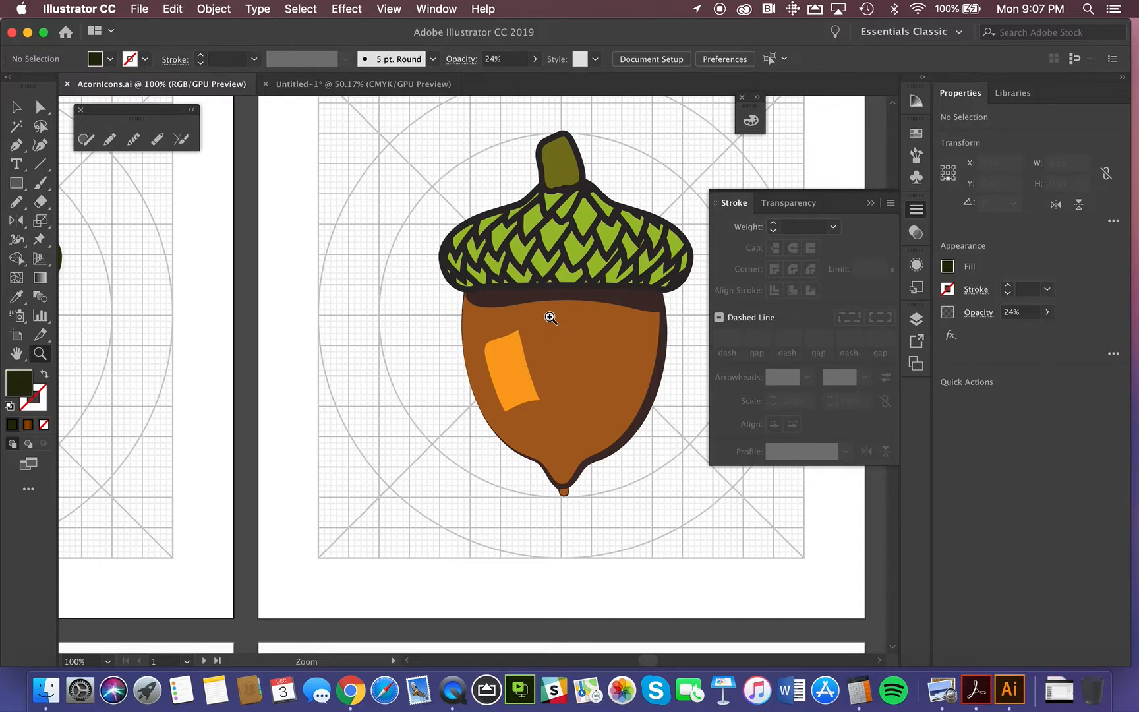
# Step: Inspect the path of a cap scale near the stem in the black-and-white outlined acorn with the Direct Selection tool
pyautogui.scroll(-3, 380, 339)
pyautogui.hscroll(-2, 380, 339)
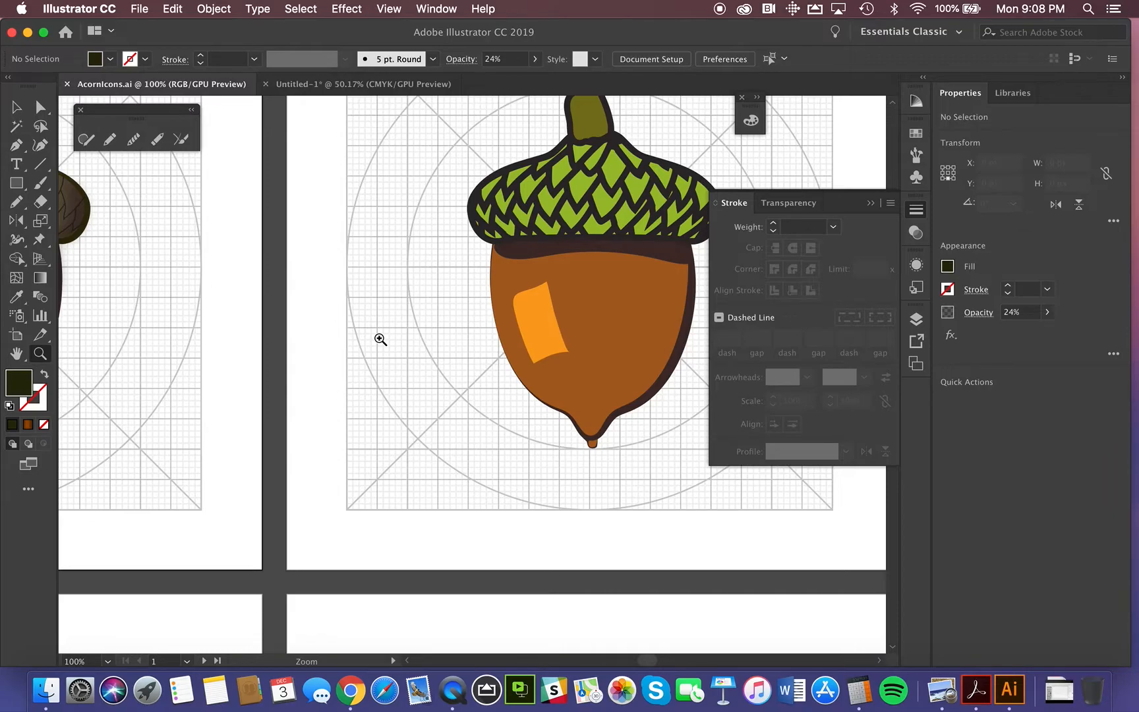
pyautogui.scroll(-4, 380, 338)
pyautogui.hscroll(-3, 381, 338)
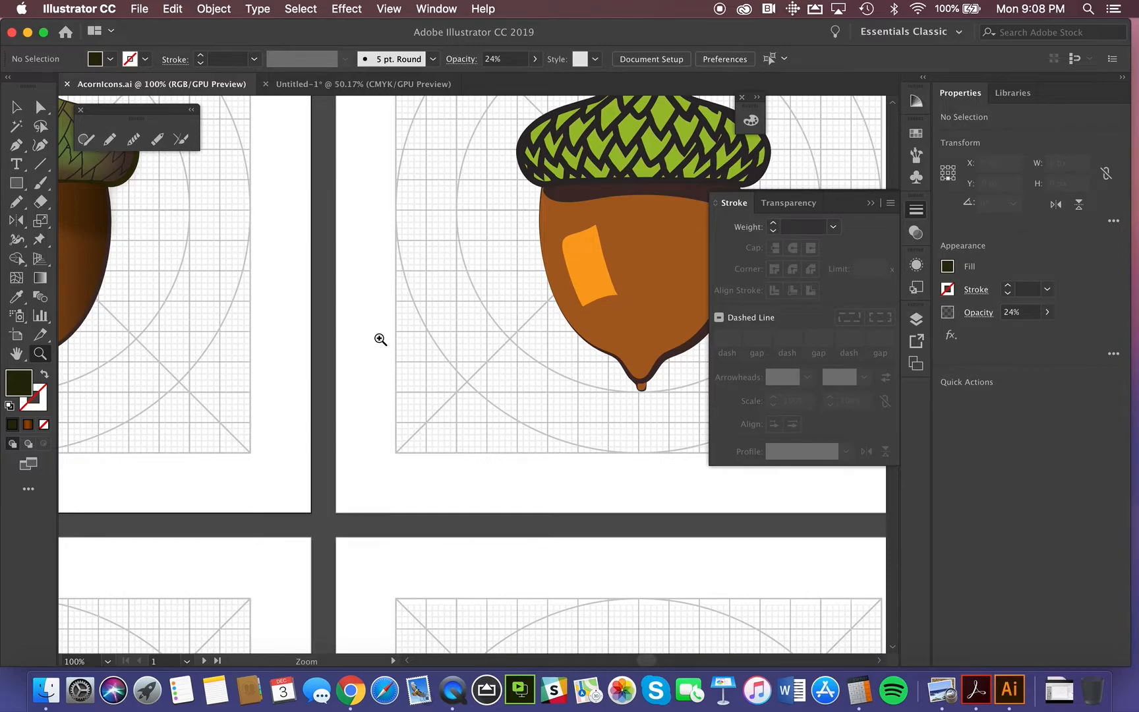
pyautogui.scroll(-10, 380, 339)
pyautogui.hscroll(-6, 381, 339)
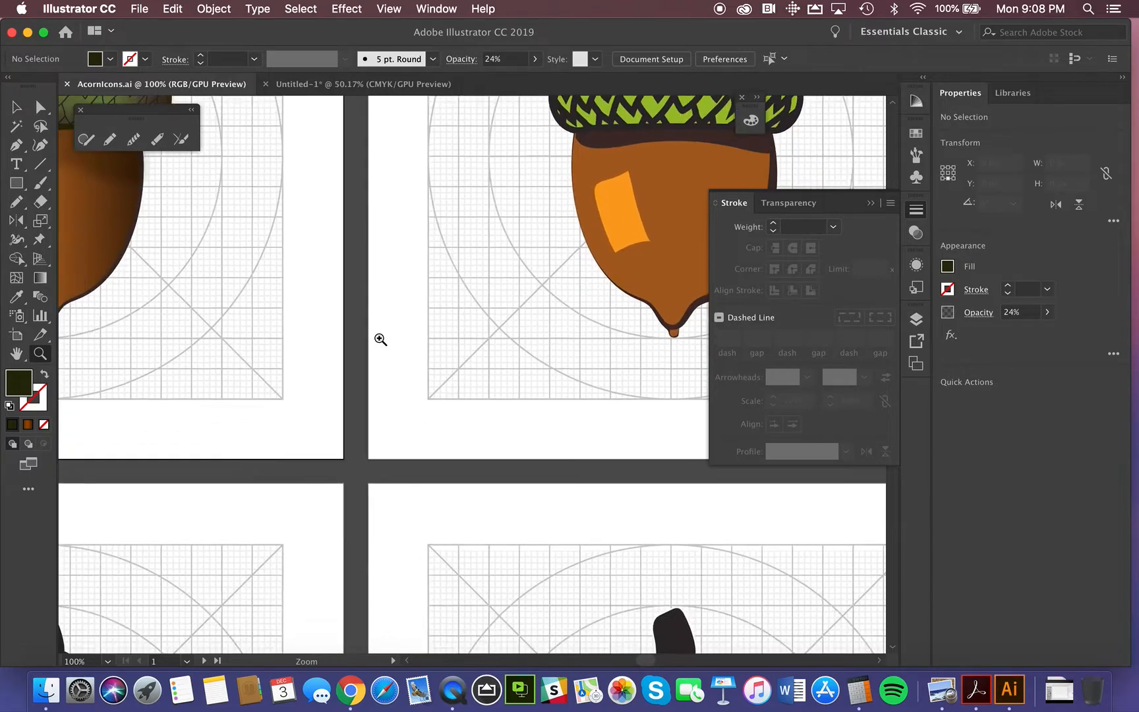
pyautogui.scroll(-12, 380, 338)
pyautogui.hscroll(-8, 381, 339)
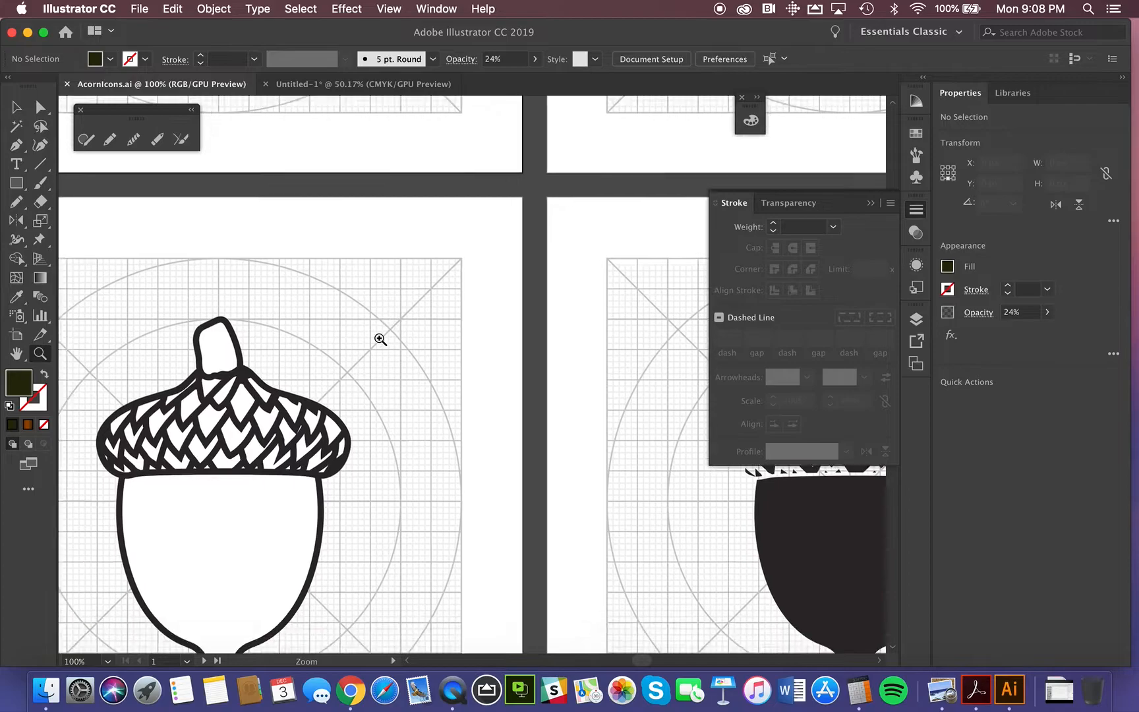
pyautogui.hscroll(-1, 380, 339)
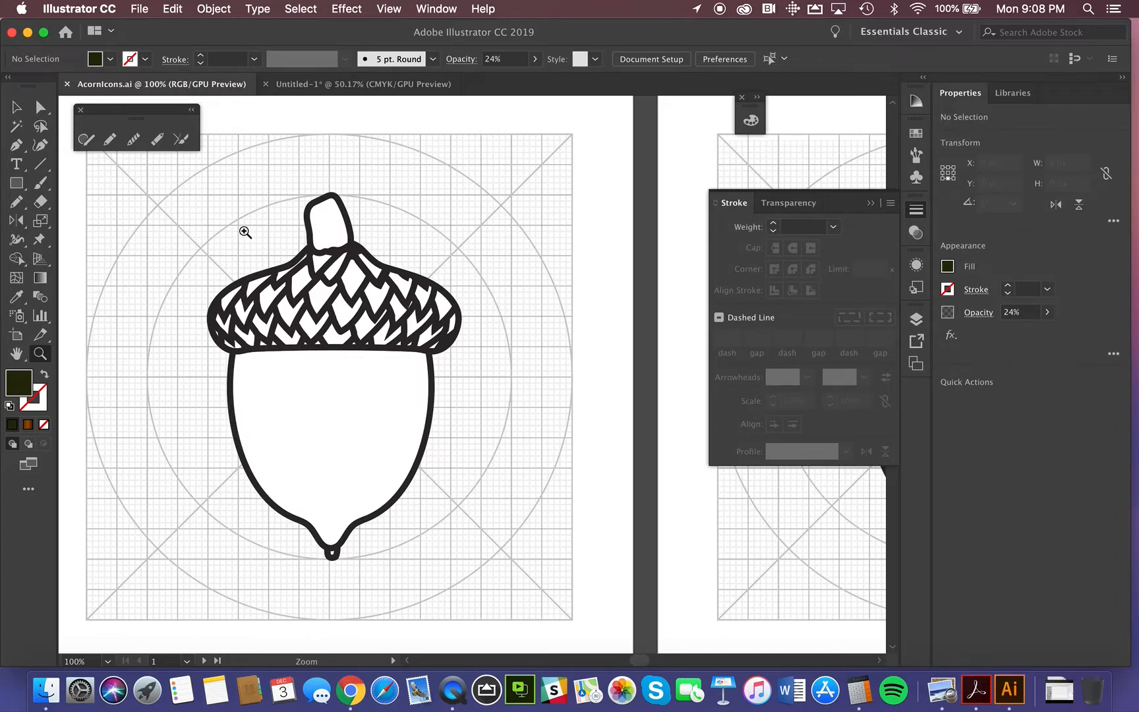
pyautogui.moveTo(237, 224); pyautogui.dragTo(644, 611)
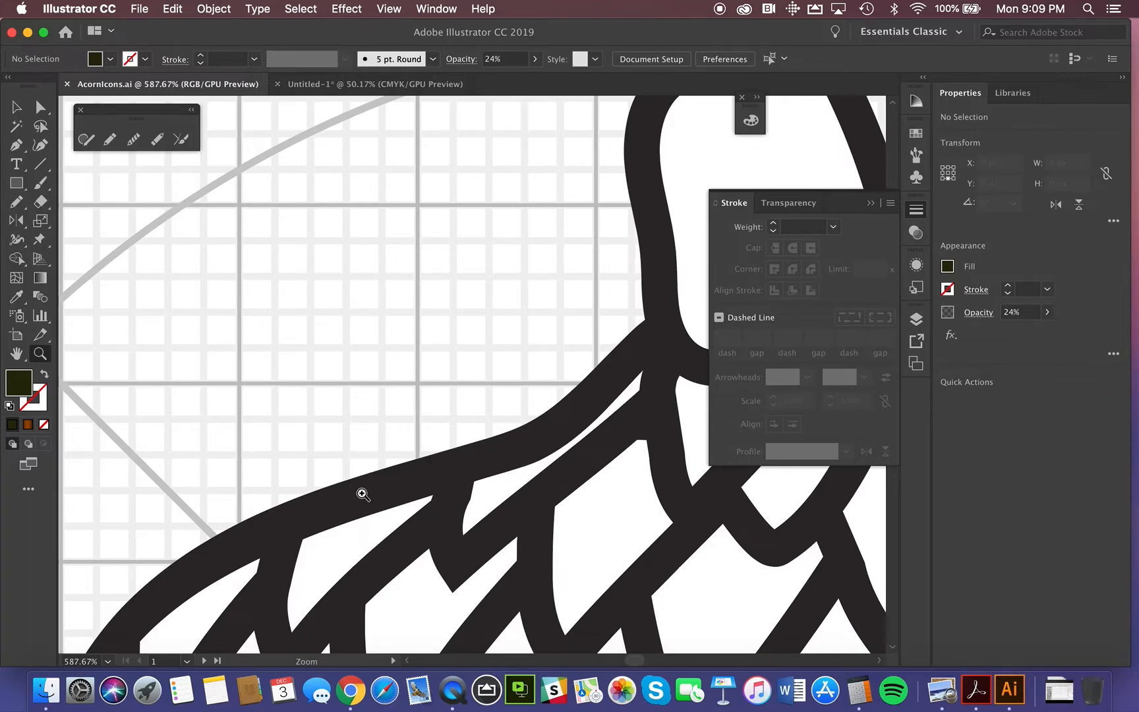
pyautogui.click(41, 109)
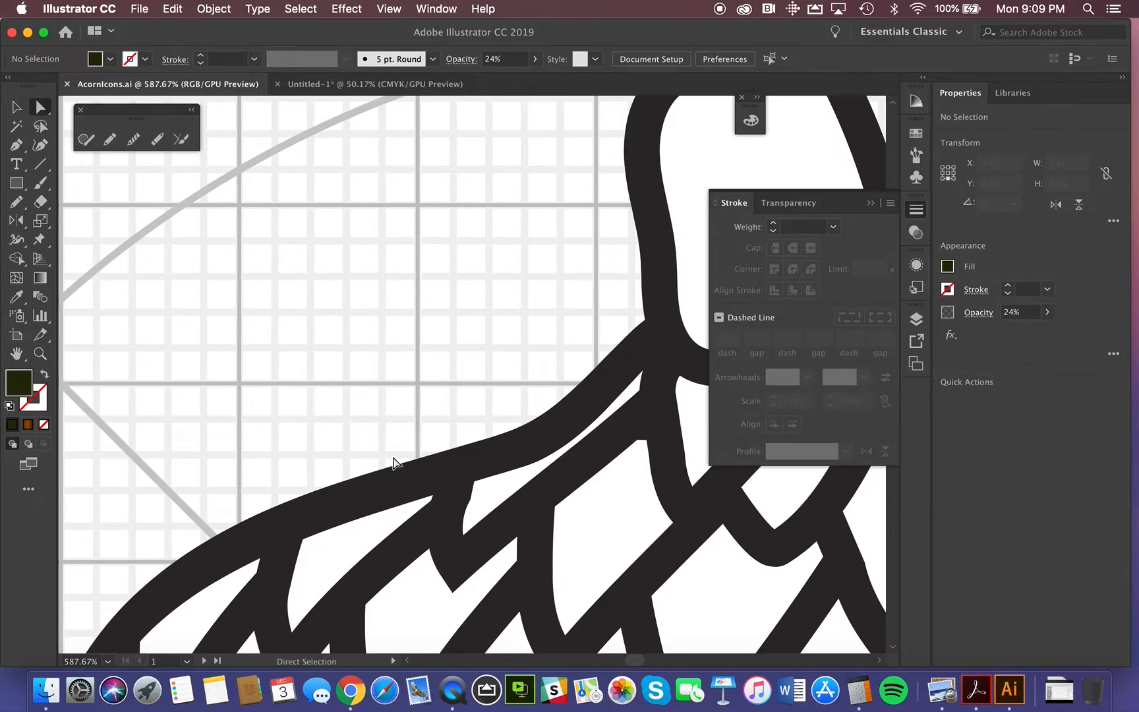
pyautogui.click(399, 554)
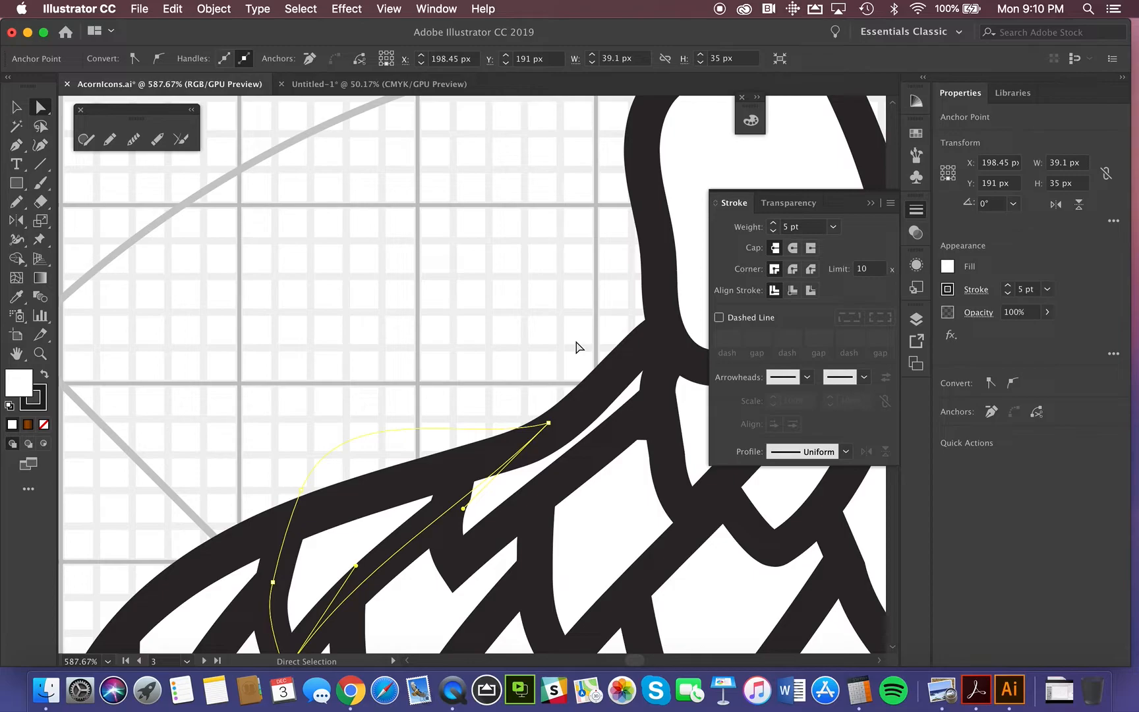
# Step: Inspect the acorn body's path where it runs behind the cap, then view the whole outlined icon
pyautogui.scroll(-5, 576, 346)
pyautogui.hscroll(-2, 575, 346)
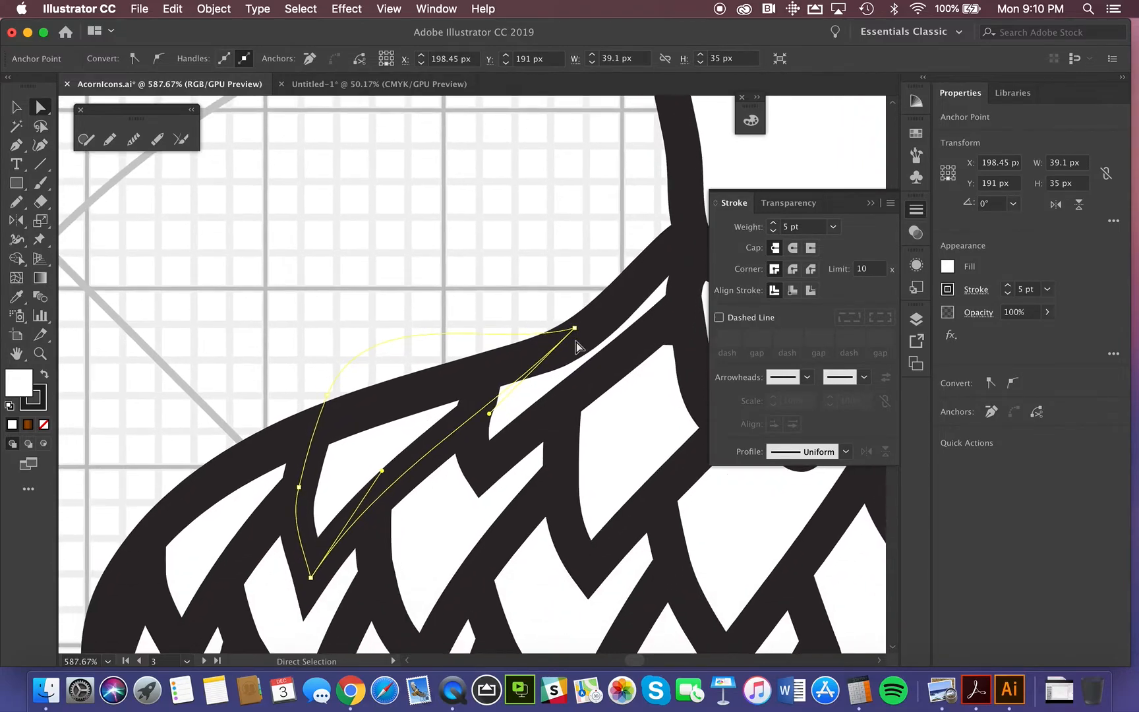
pyautogui.scroll(-6, 575, 346)
pyautogui.hscroll(-1, 575, 346)
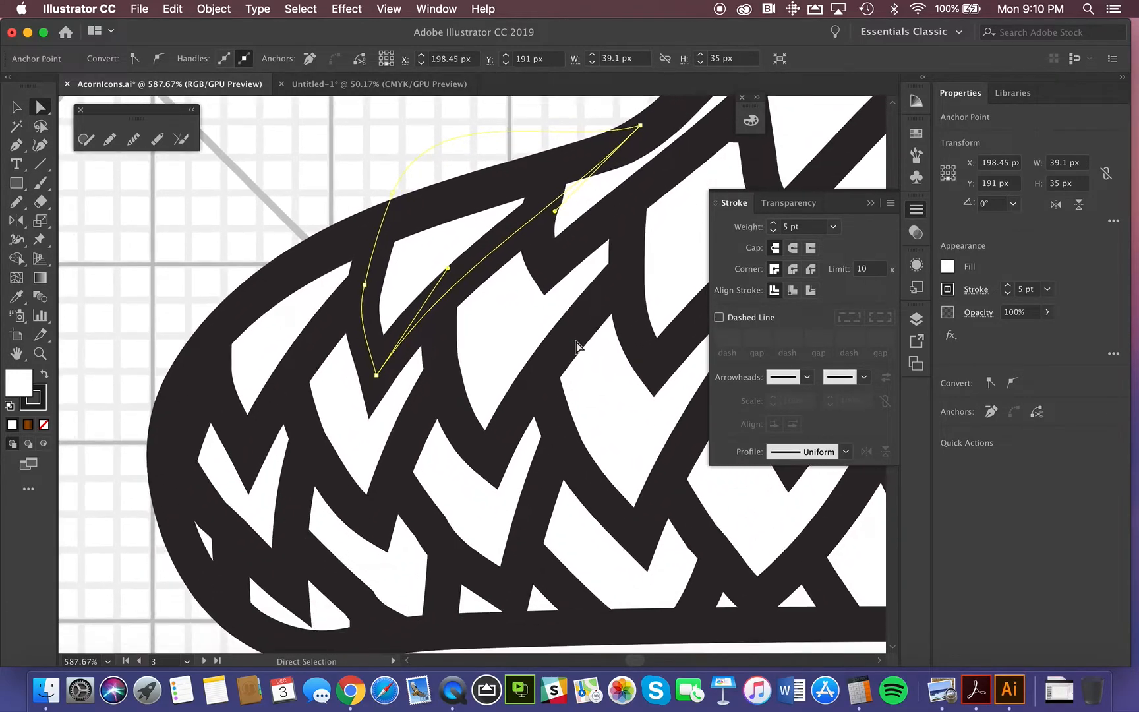
pyautogui.scroll(-3, 575, 341)
pyautogui.hscroll(1, 576, 341)
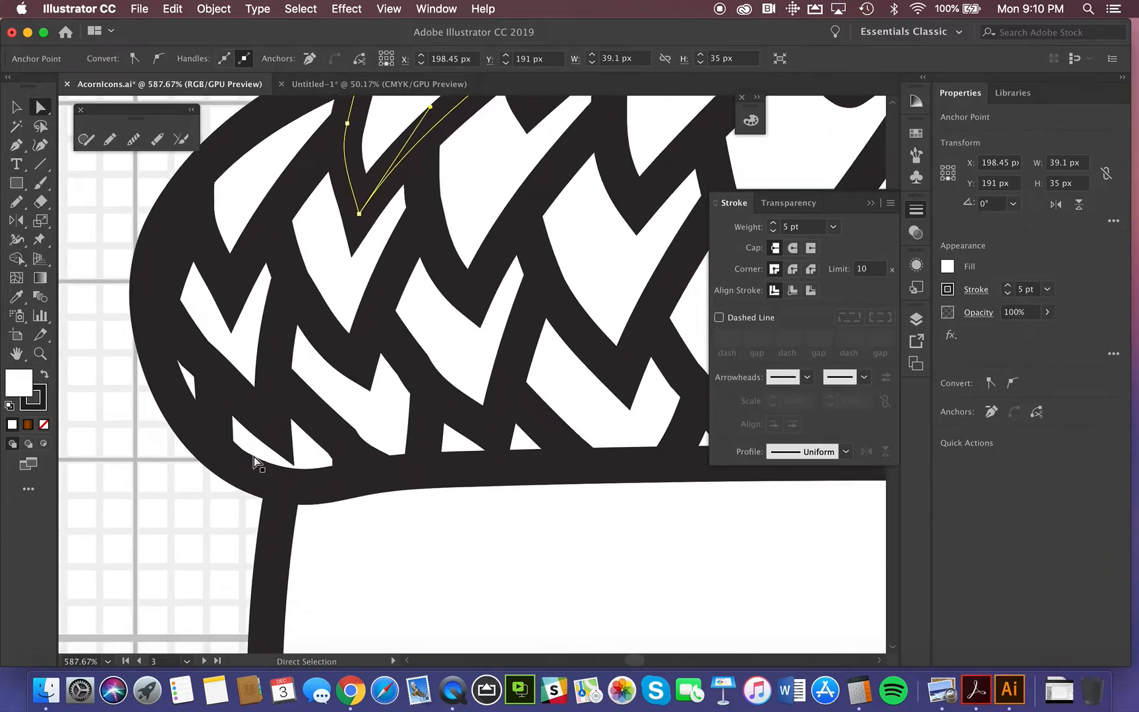
pyautogui.click(277, 525)
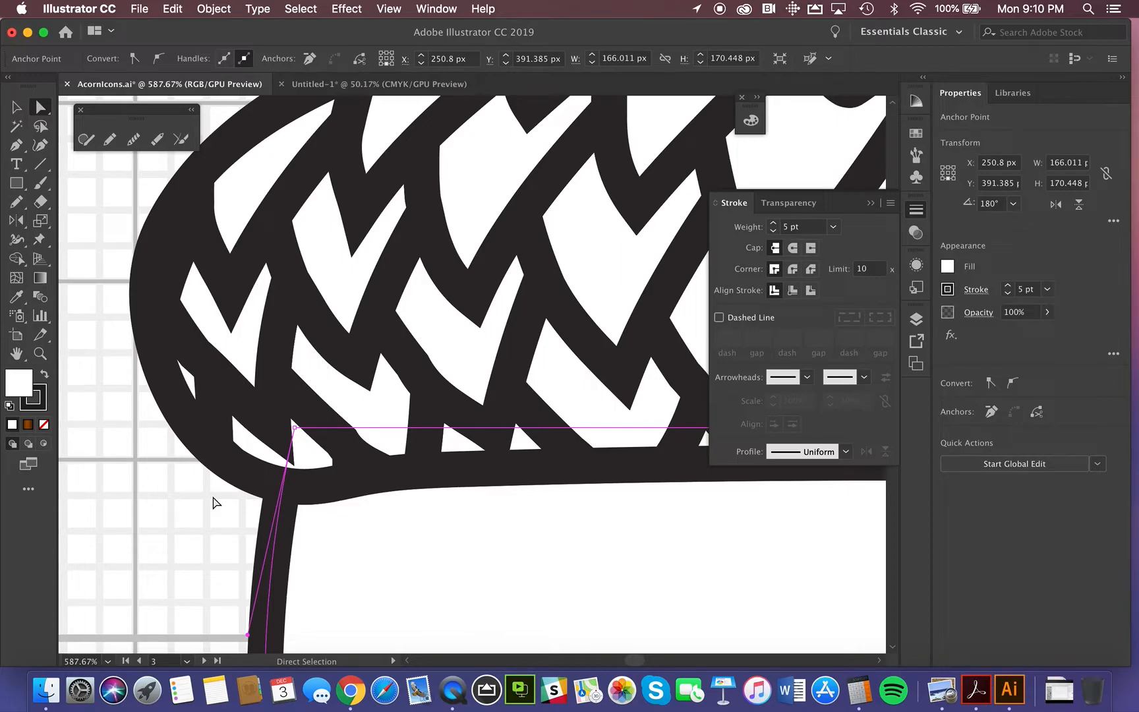
pyautogui.press('super+0')
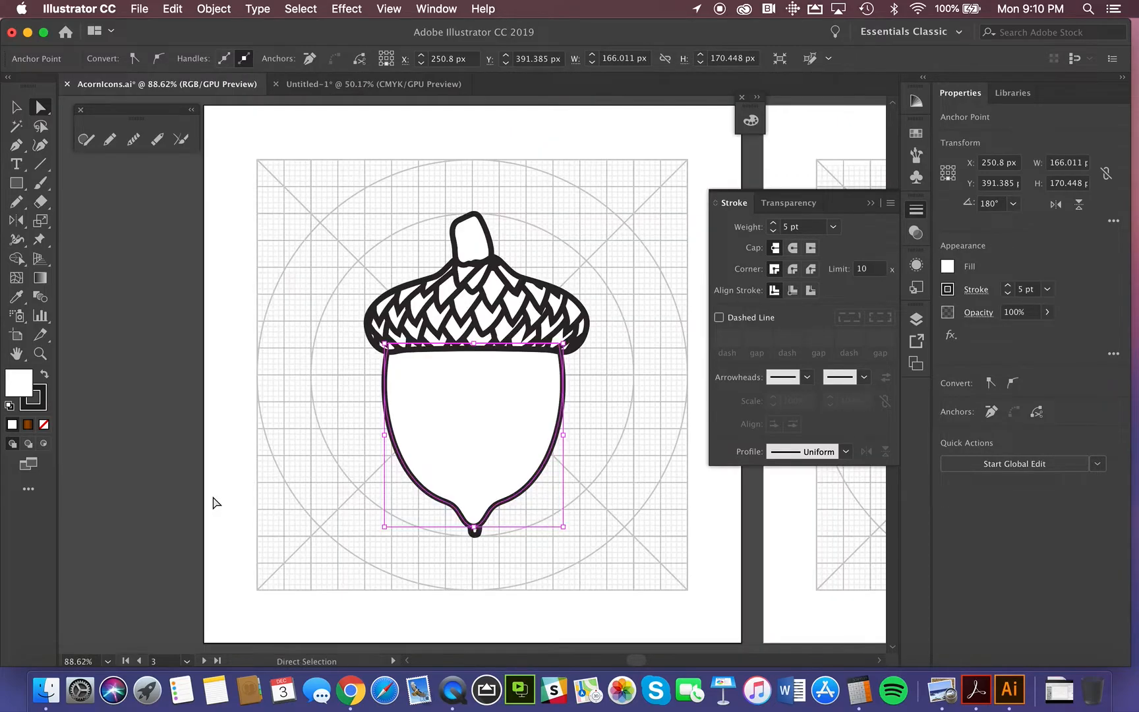
# Step: Compare the outlined acorn icon with the solid black acorn icon on the neighbouring artboard
pyautogui.moveTo(552, 531); pyautogui.dragTo(320, 551)
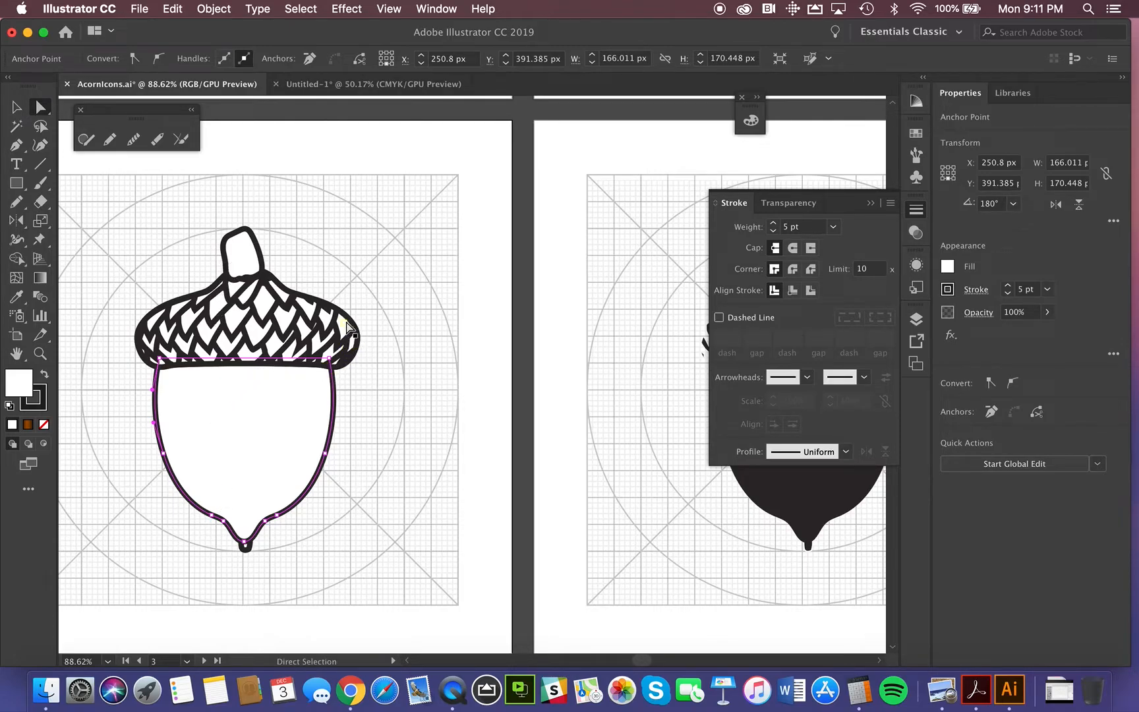
pyautogui.moveTo(653, 400); pyautogui.dragTo(582, 395)
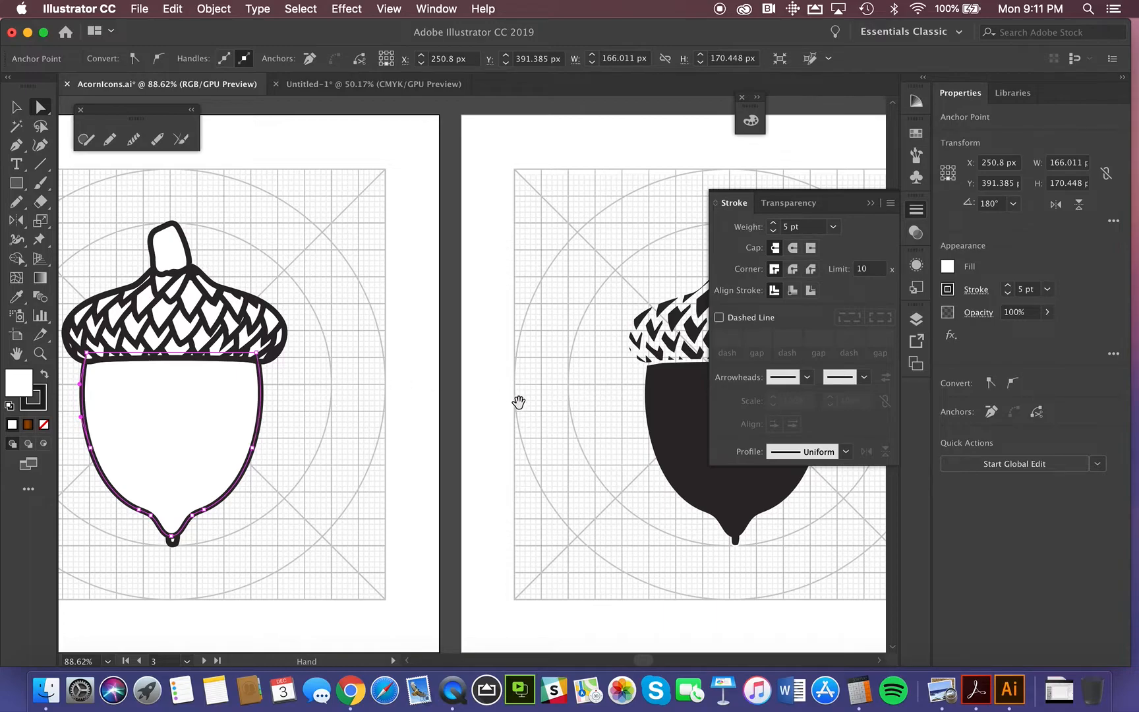
pyautogui.moveTo(570, 422); pyautogui.dragTo(262, 411)
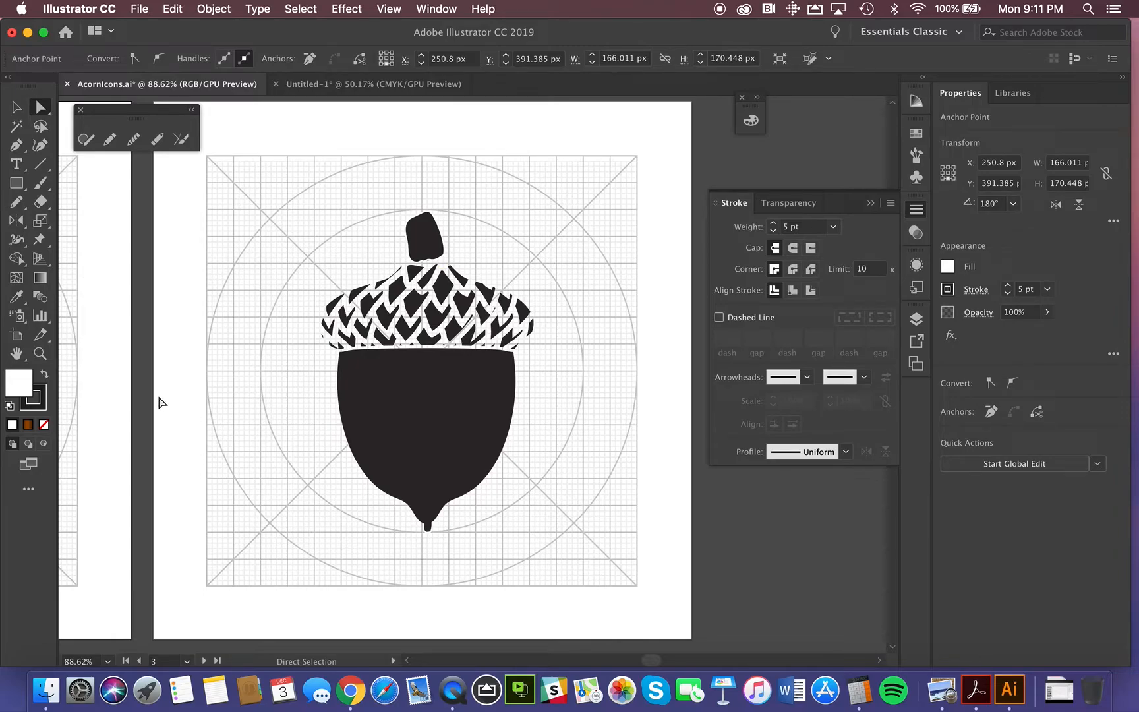
pyautogui.moveTo(147, 400); pyautogui.dragTo(394, 435)
pyautogui.moveTo(470, 409); pyautogui.dragTo(580, 389)
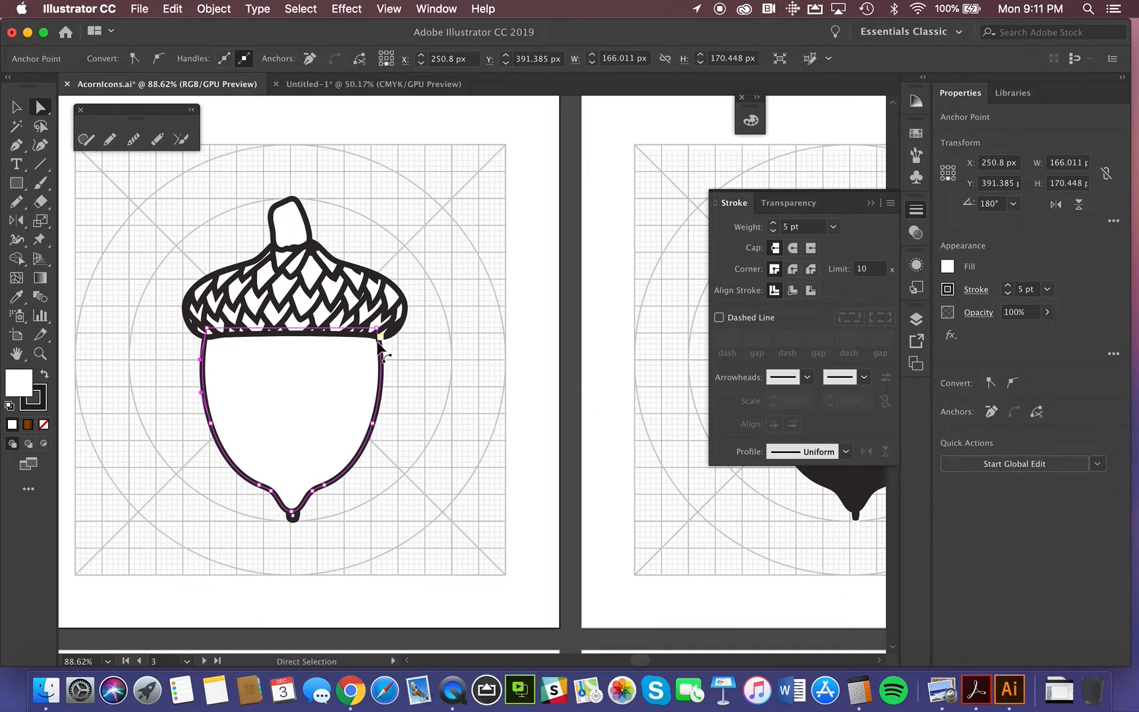
pyautogui.moveTo(634, 424); pyautogui.dragTo(267, 419)
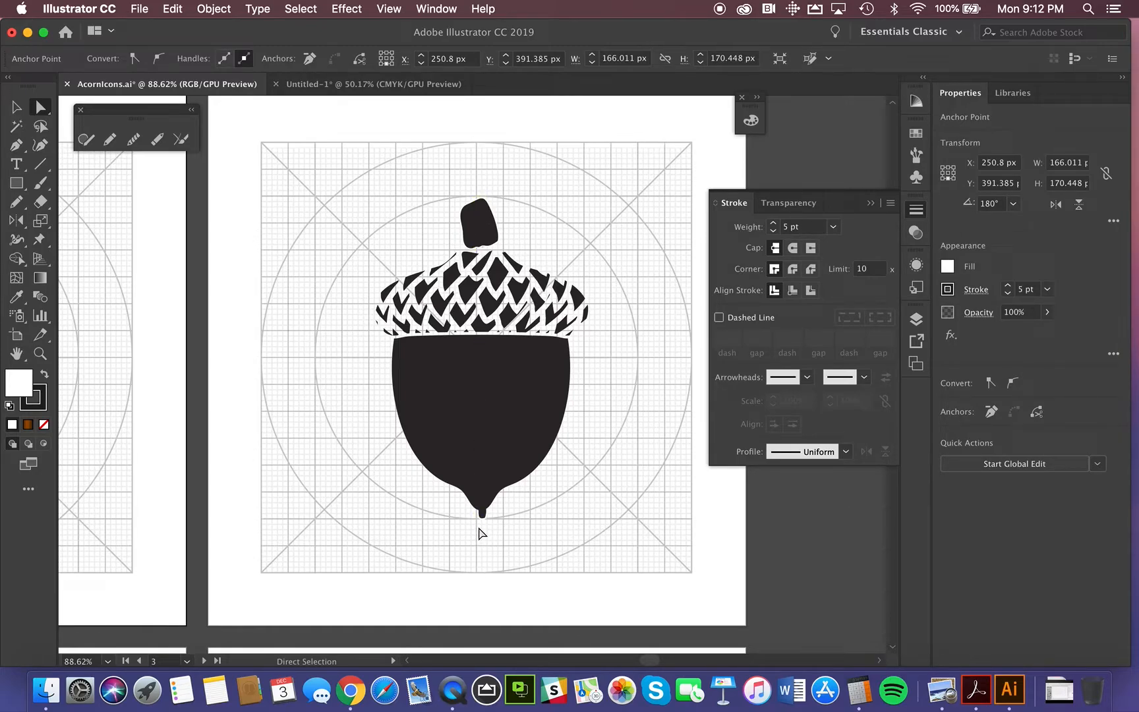
pyautogui.press('super')
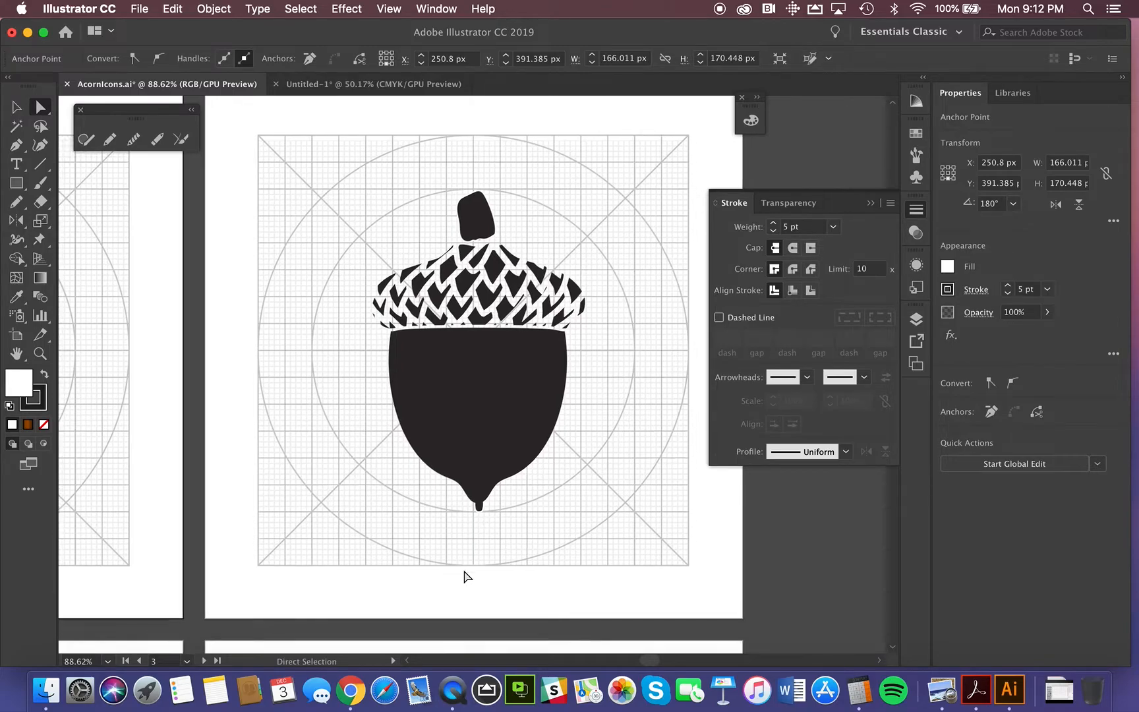
# Step: Examine the outlined acorn icon with the grey-filled body and stem on the fifth artboard
pyautogui.scroll(-10, 464, 576)
pyautogui.hscroll(-10, 464, 575)
pyautogui.scroll(-8, 465, 576)
pyautogui.hscroll(-3, 464, 576)
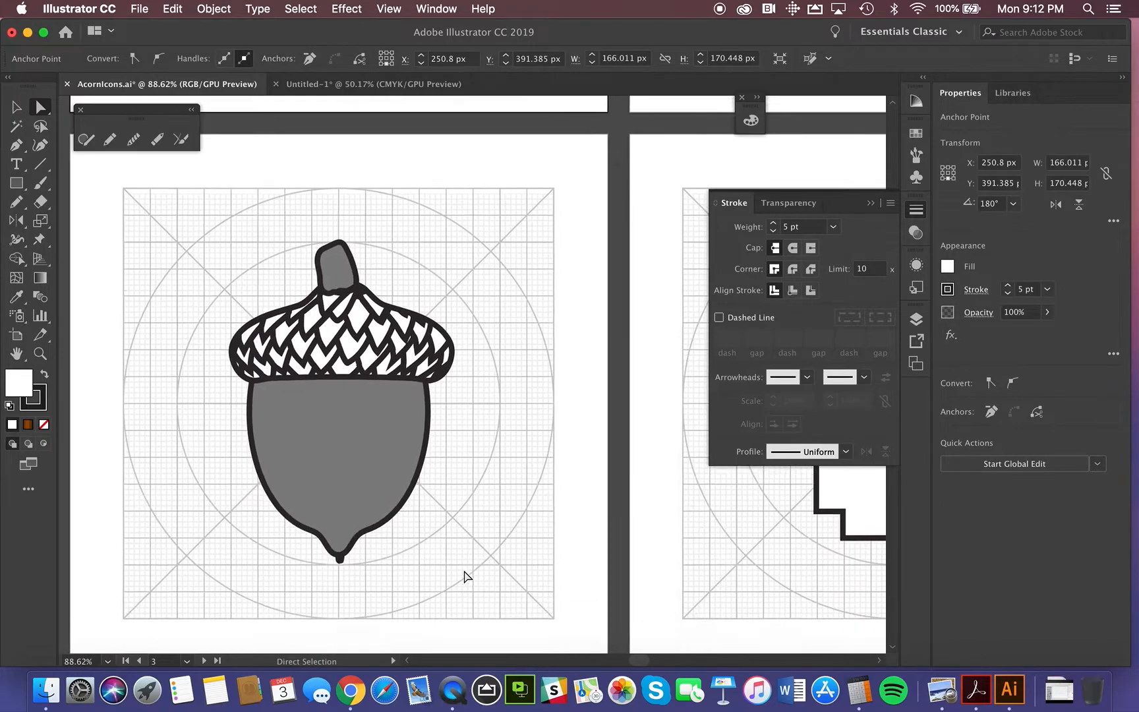
pyautogui.hscroll(-1, 464, 576)
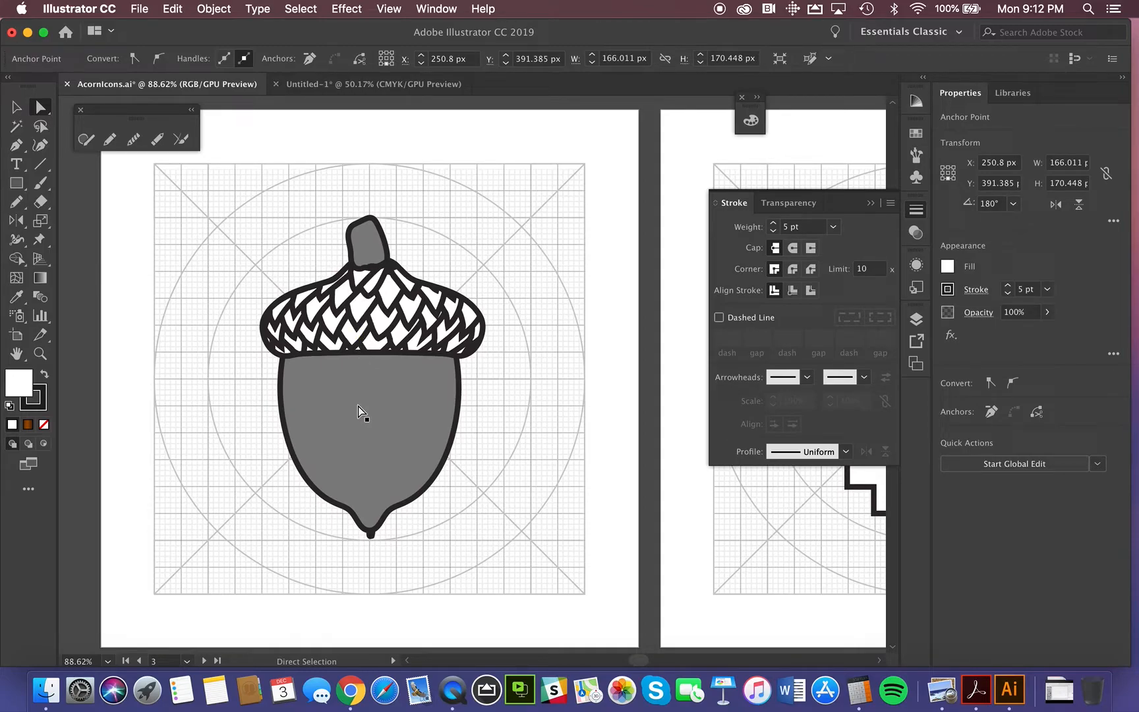
# Step: Examine the pixel-style acorn icon built from stepped straight outlines on the sixth artboard
pyautogui.hscroll(5, 506, 403)
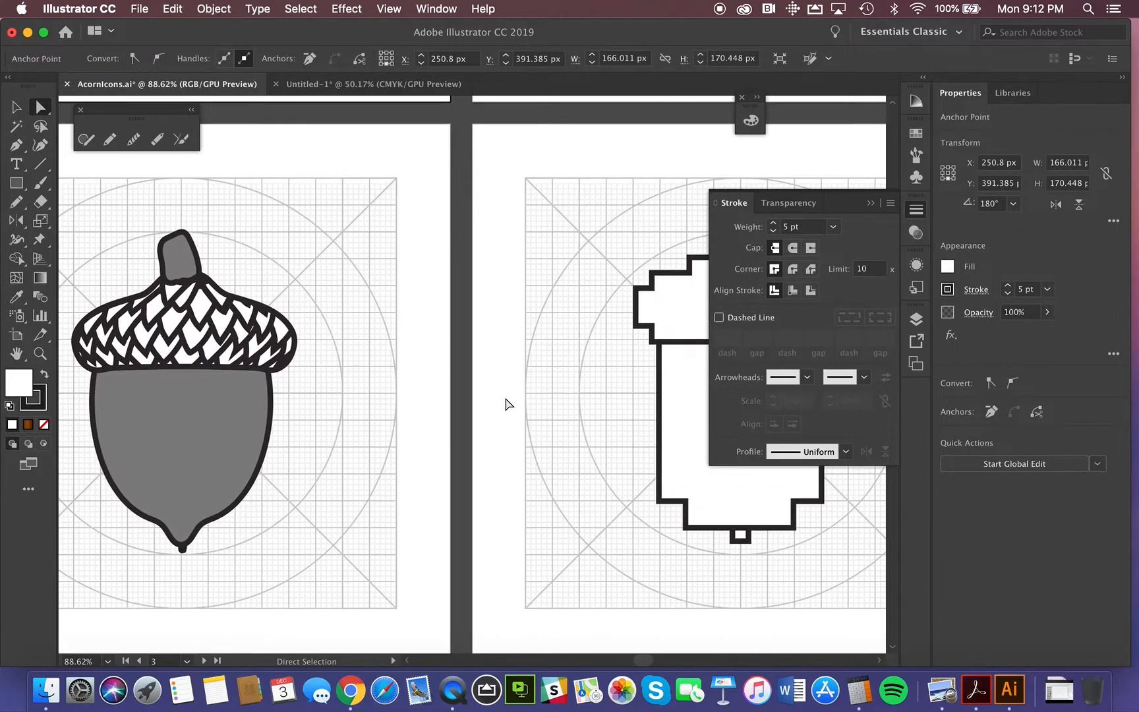
pyautogui.hscroll(9, 508, 403)
pyautogui.scroll(-2, 508, 403)
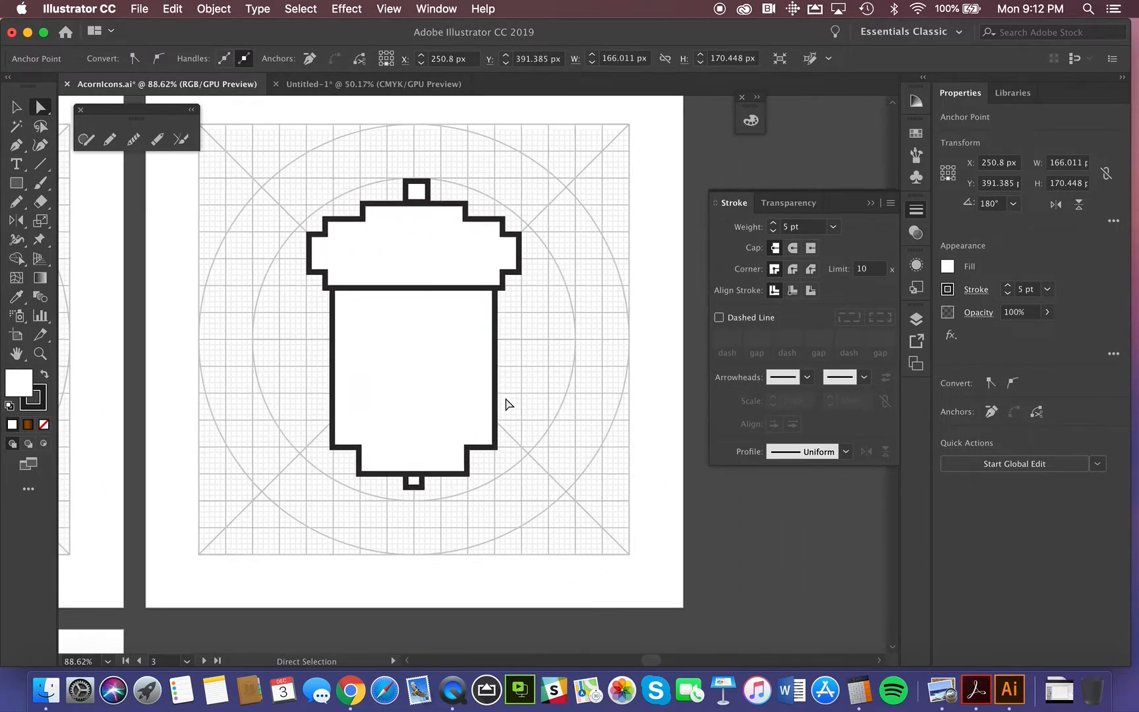
pyautogui.hscroll(2, 508, 403)
pyautogui.scroll(1, 507, 403)
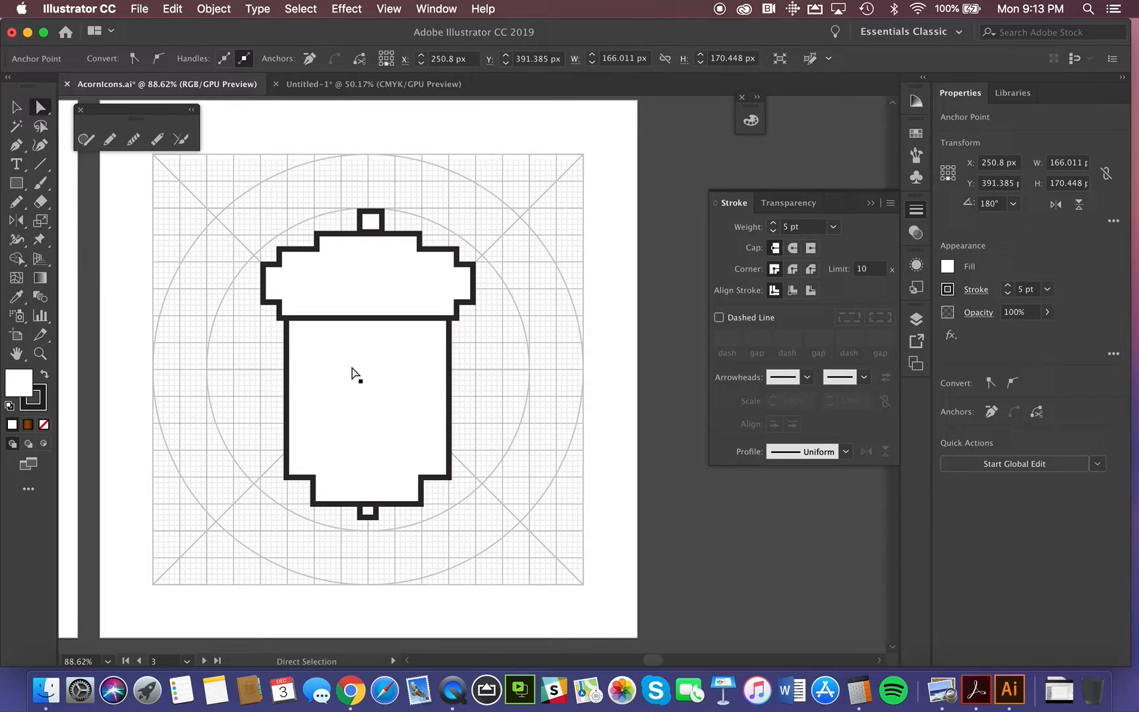
# Step: Look over the pixel-style acorn icon once more, then examine the rounded outline acorn with the crosshatched cap on the seventh artboard
pyautogui.scroll(-3, 361, 387)
pyautogui.hscroll(5, 361, 386)
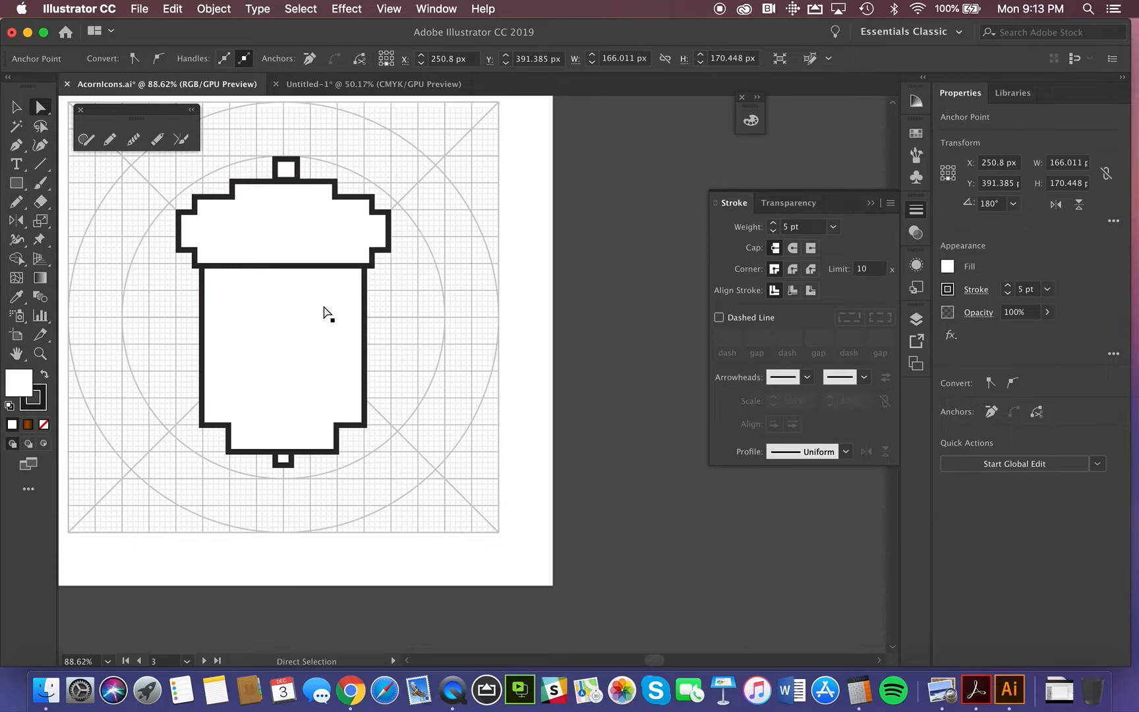
pyautogui.hscroll(-4, 324, 312)
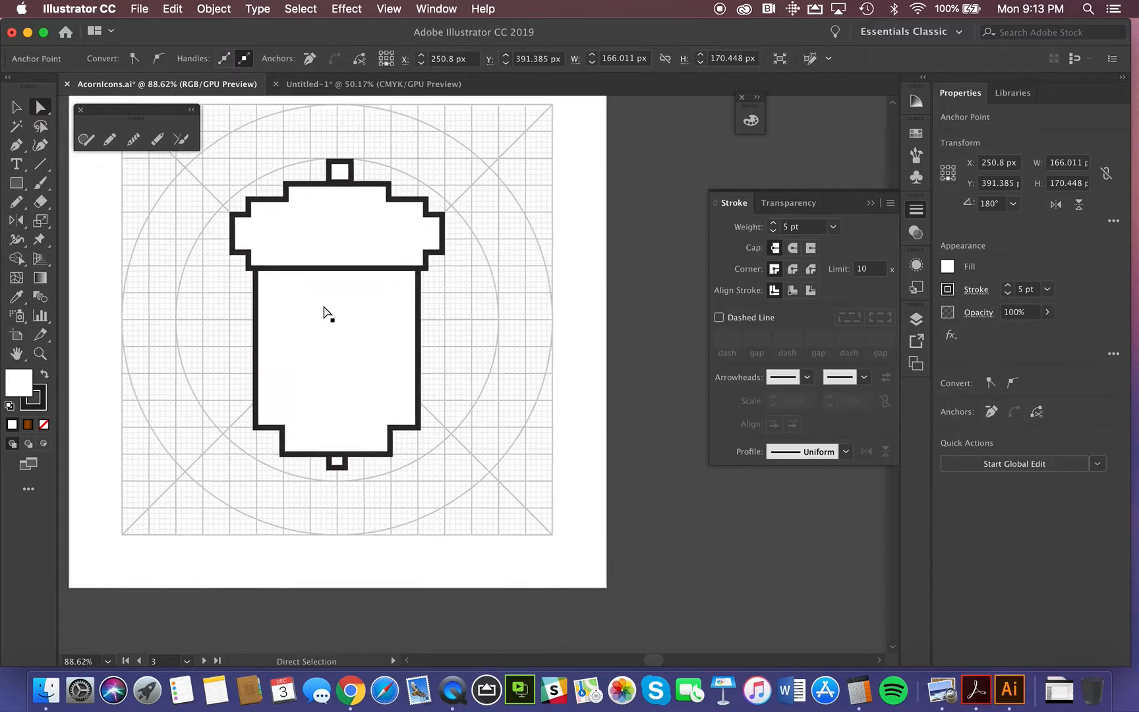
pyautogui.hscroll(-1, 324, 311)
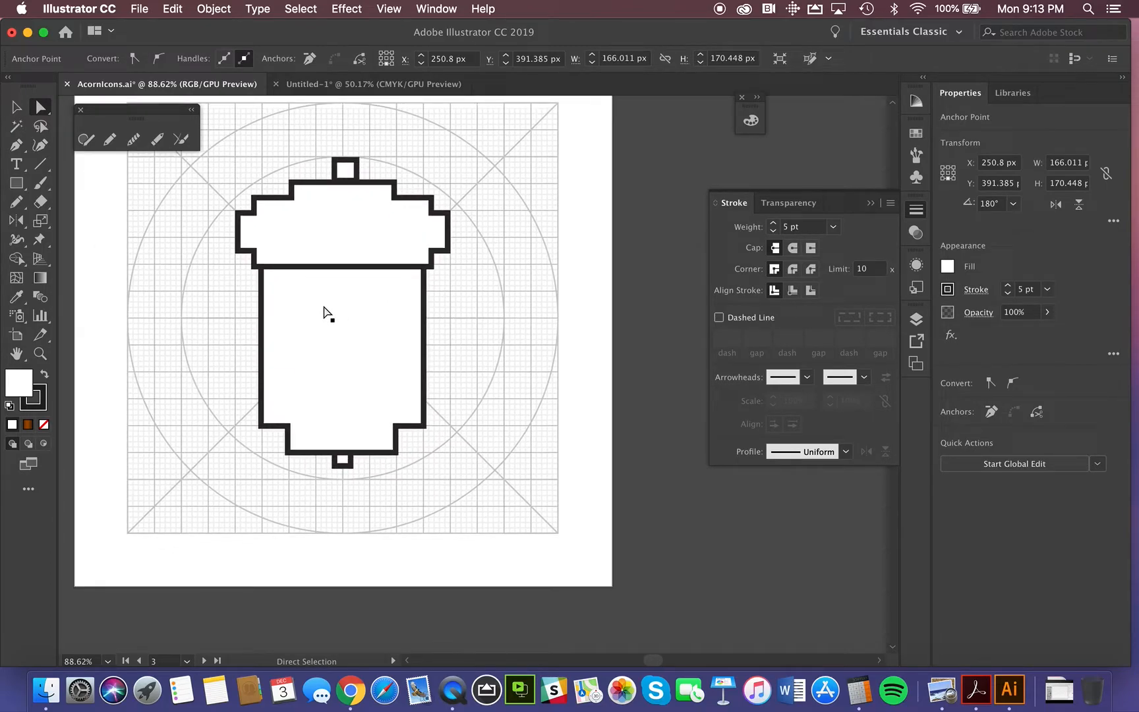
pyautogui.scroll(1, 324, 311)
pyautogui.hscroll(-14, 324, 311)
pyautogui.scroll(-8, 323, 311)
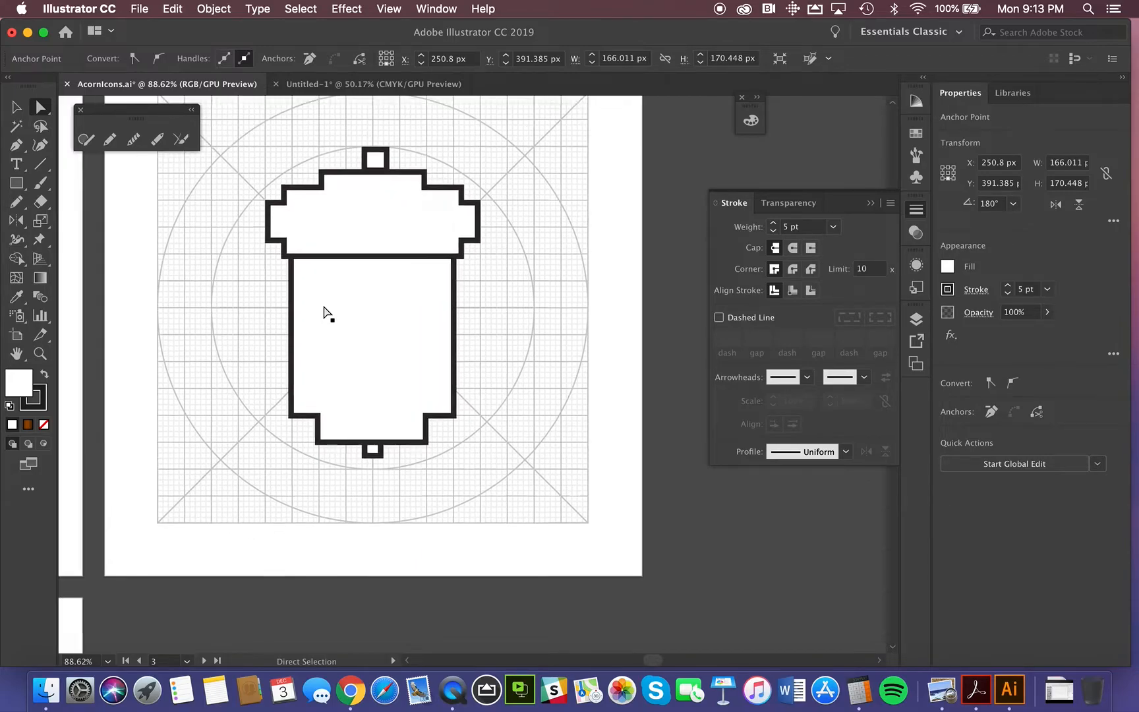
pyautogui.hscroll(-20, 324, 311)
pyautogui.scroll(-20, 324, 311)
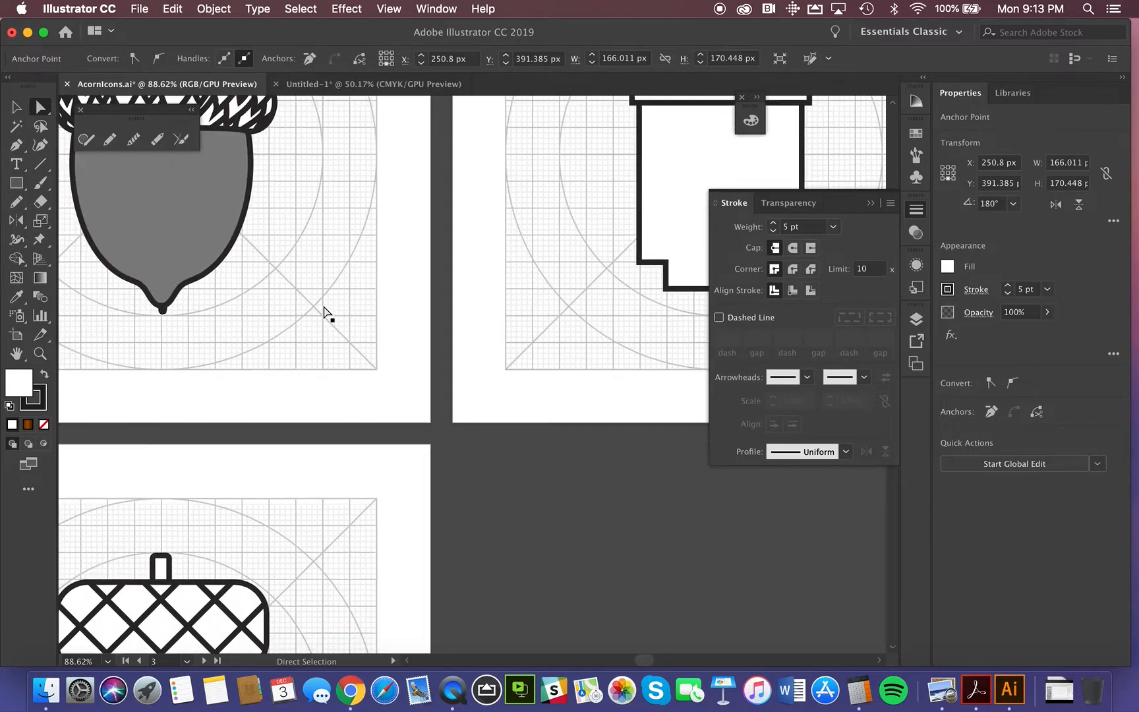
pyautogui.scroll(-8, 324, 311)
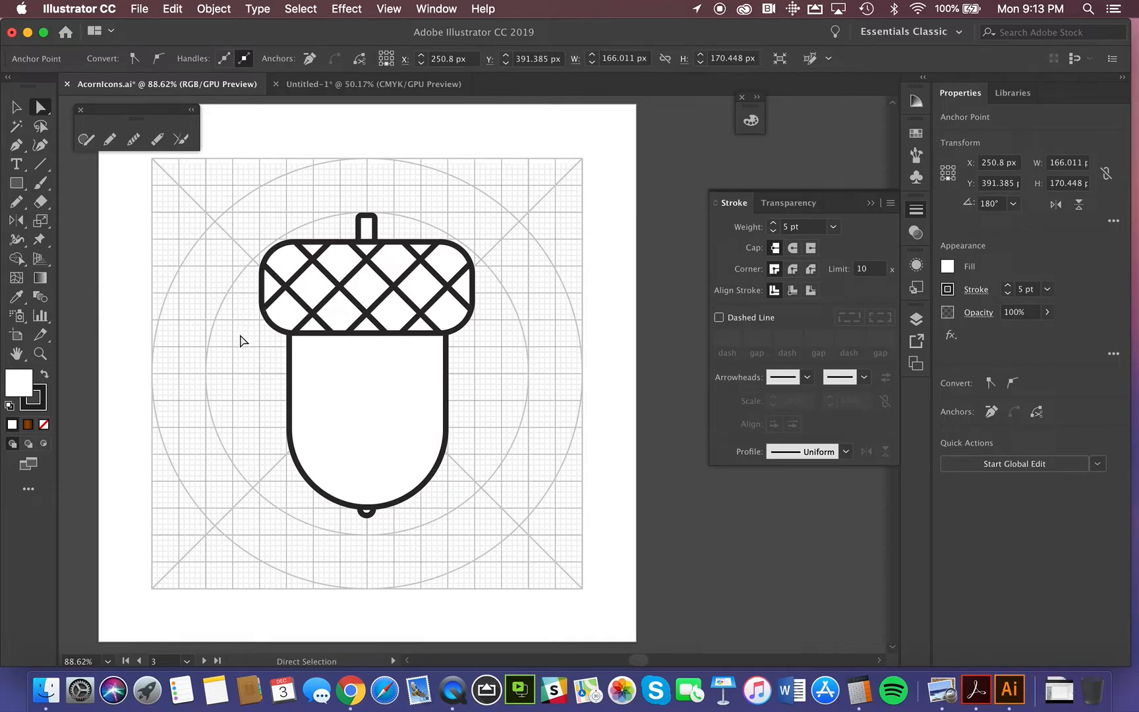
# Step: Draw a circle about 10.5 px in diameter on the empty grid beside the rounded acorn's body
pyautogui.press('space')
pyautogui.press('super+space')
pyautogui.click(226, 343)
pyautogui.moveTo(225, 343); pyautogui.dragTo(674, 667)
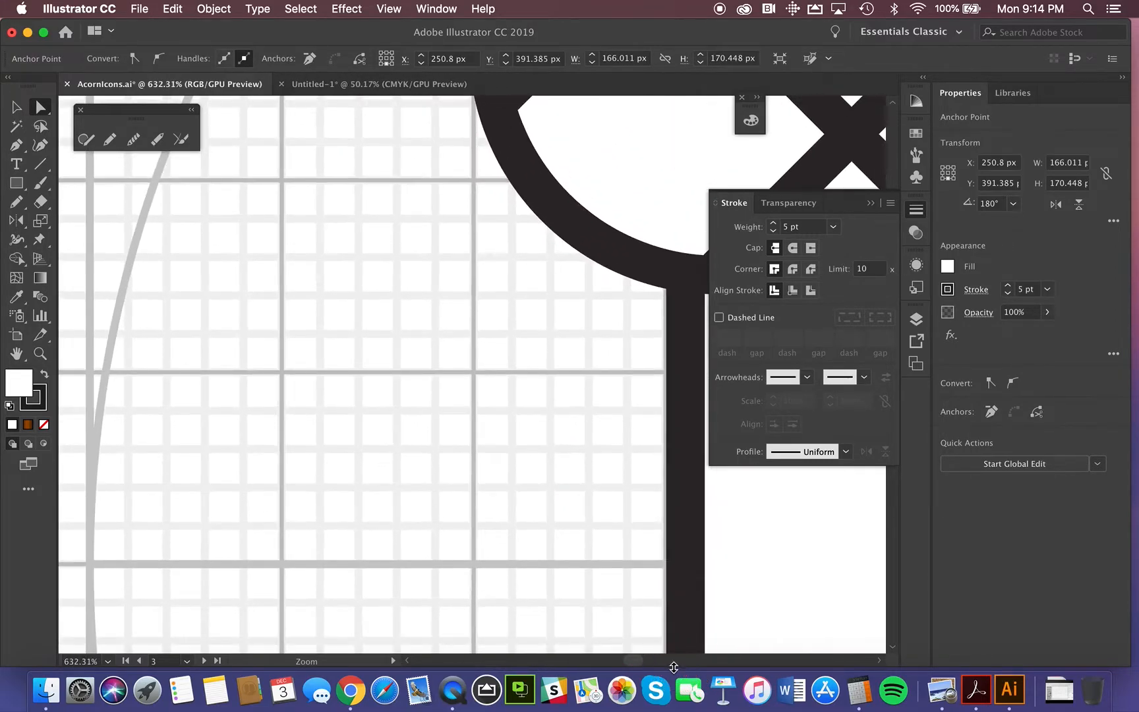
pyautogui.click(16, 184)
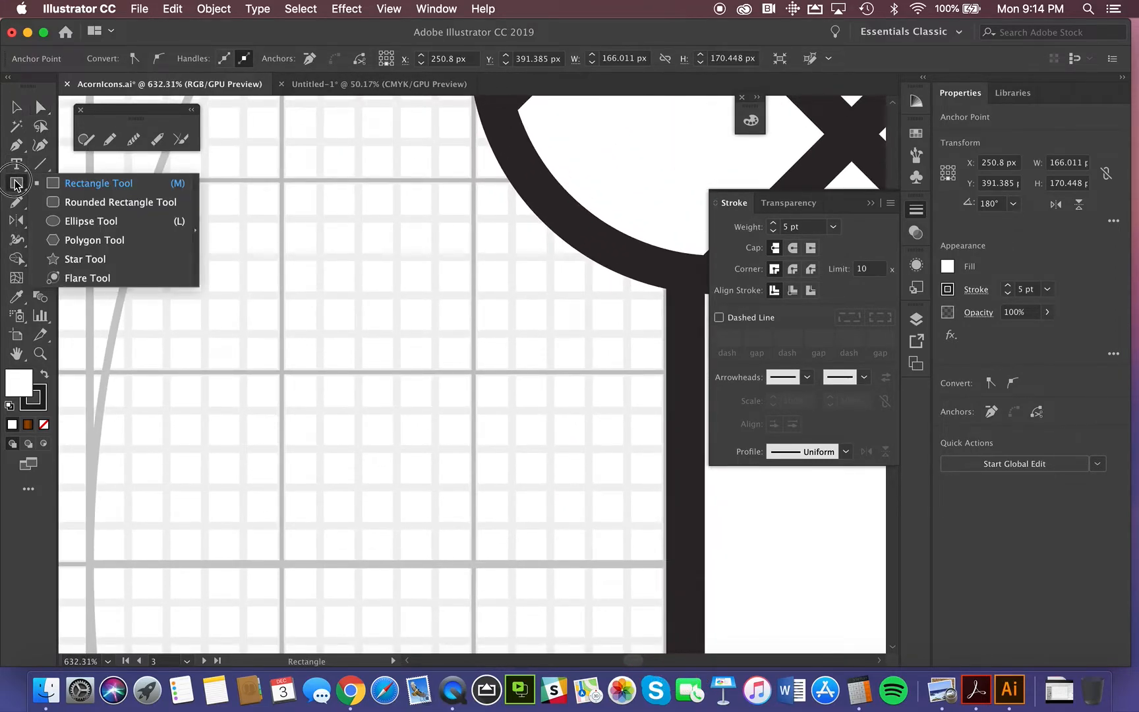
pyautogui.click(78, 220)
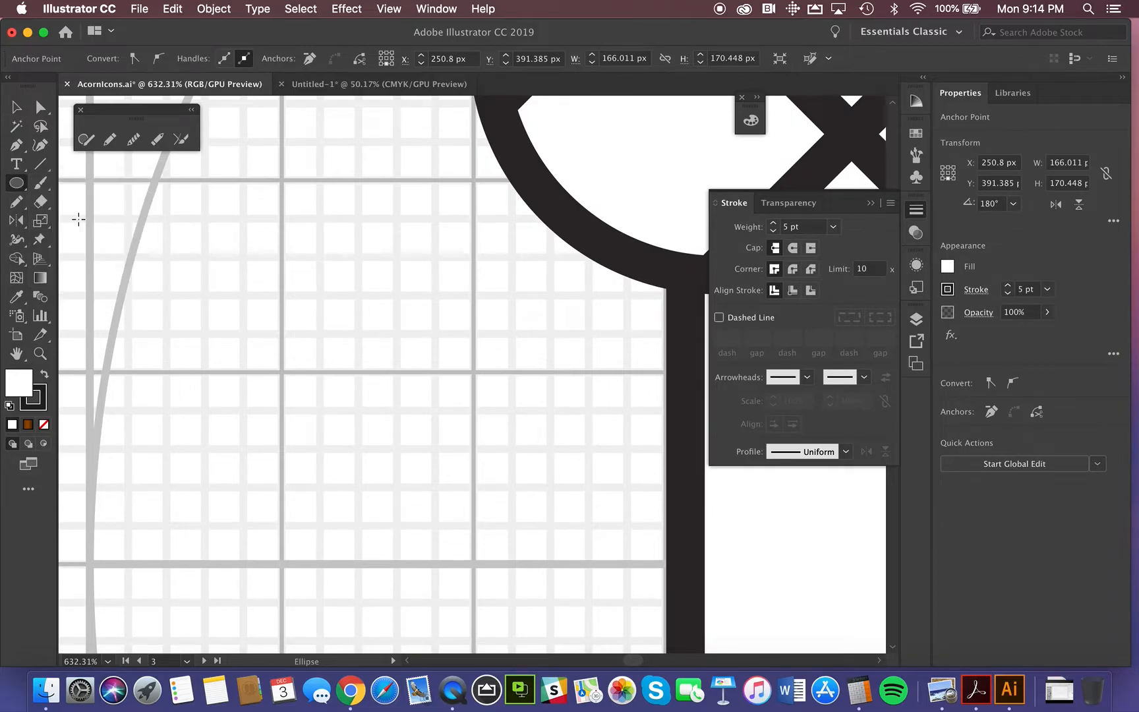
pyautogui.moveTo(357, 446); pyautogui.dragTo(391, 485)
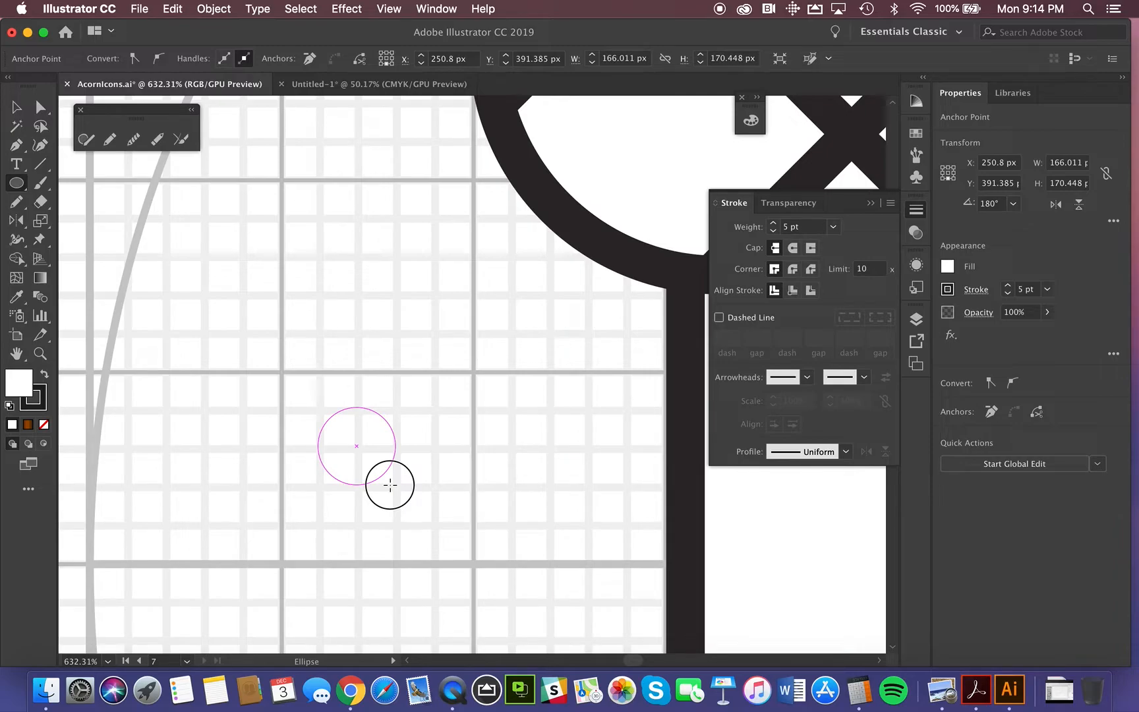
pyautogui.moveTo(391, 485); pyautogui.dragTo(394, 487)
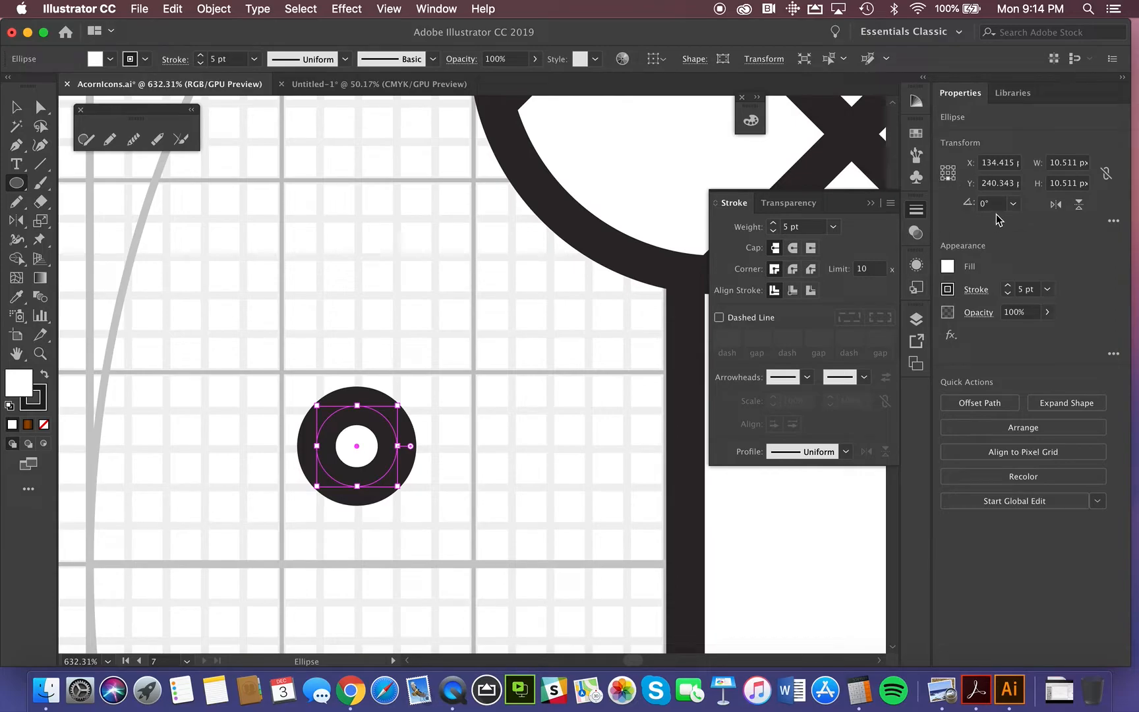
# Step: Set the circle's stroke weight to 0.5 pt and align the stroke to the inside of the path
pyautogui.doubleClick(1016, 289)
pyautogui.press('BackSpace')
pyautogui.press('Return')
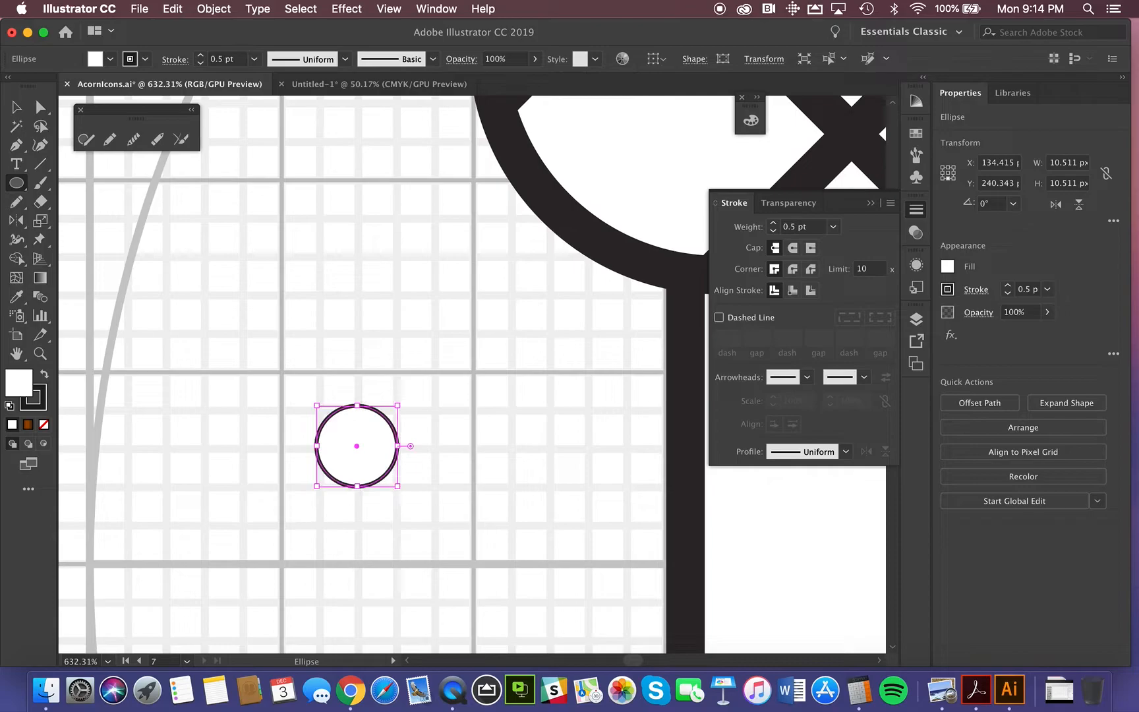
pyautogui.click(918, 211)
pyautogui.click(918, 211)
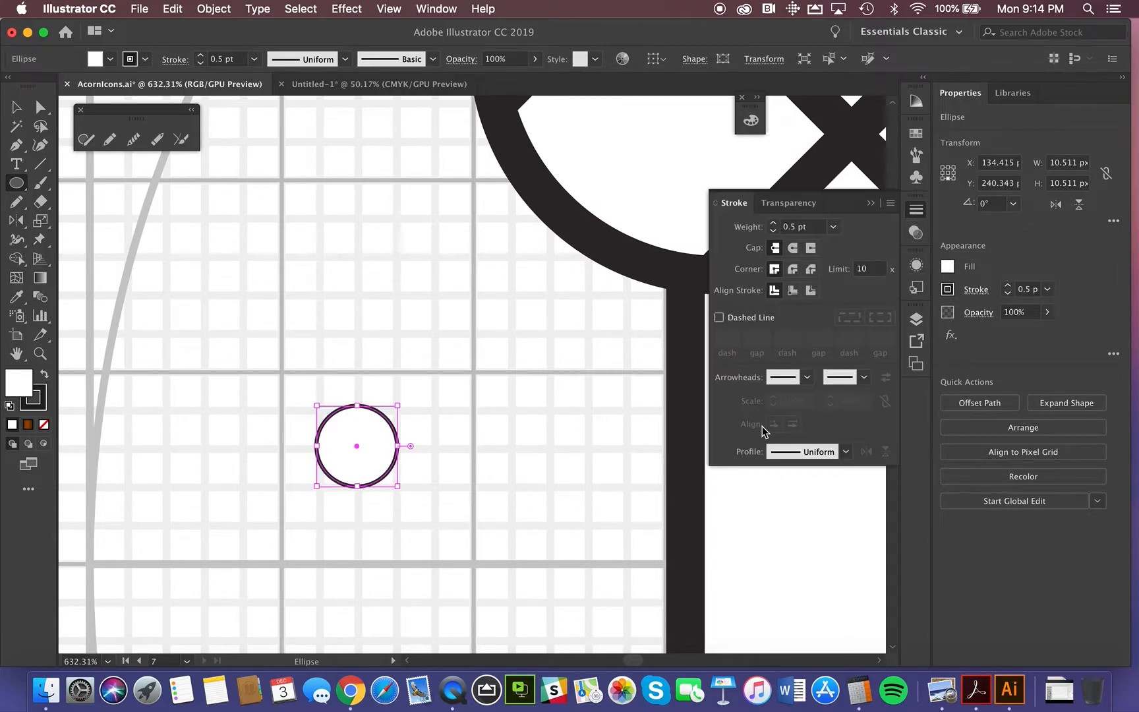
pyautogui.click(794, 293)
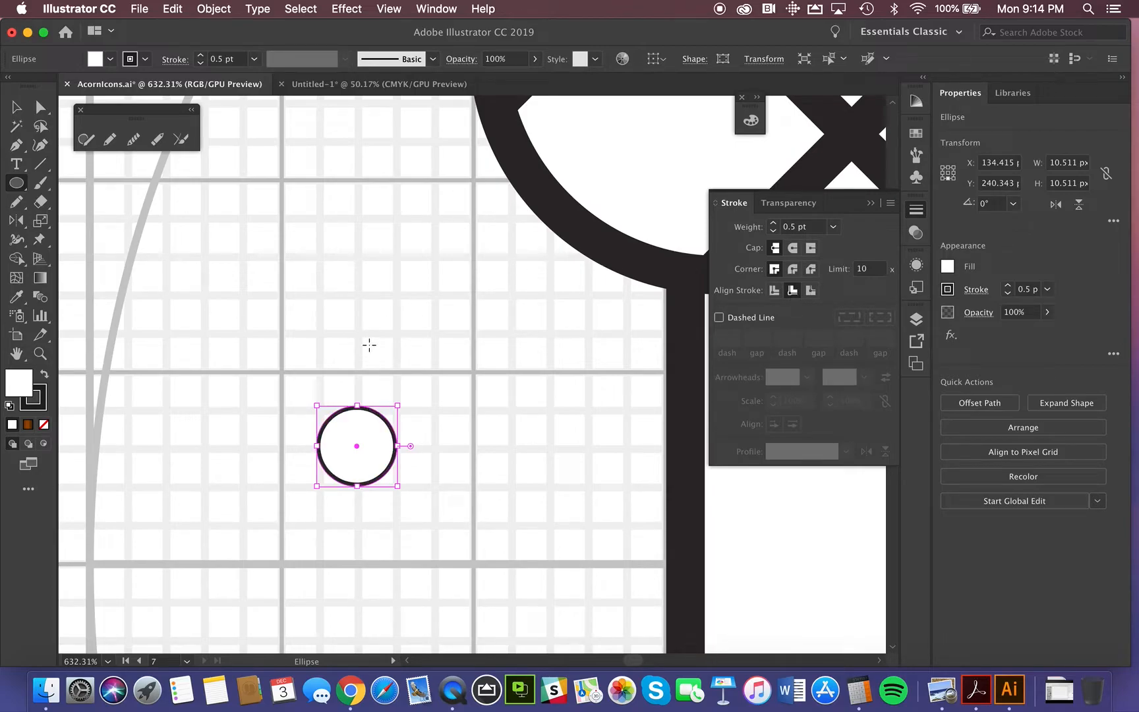
# Step: Resize the circle to about 10 px wide and 10 px high so its edges match the grid lines
pyautogui.click(19, 105)
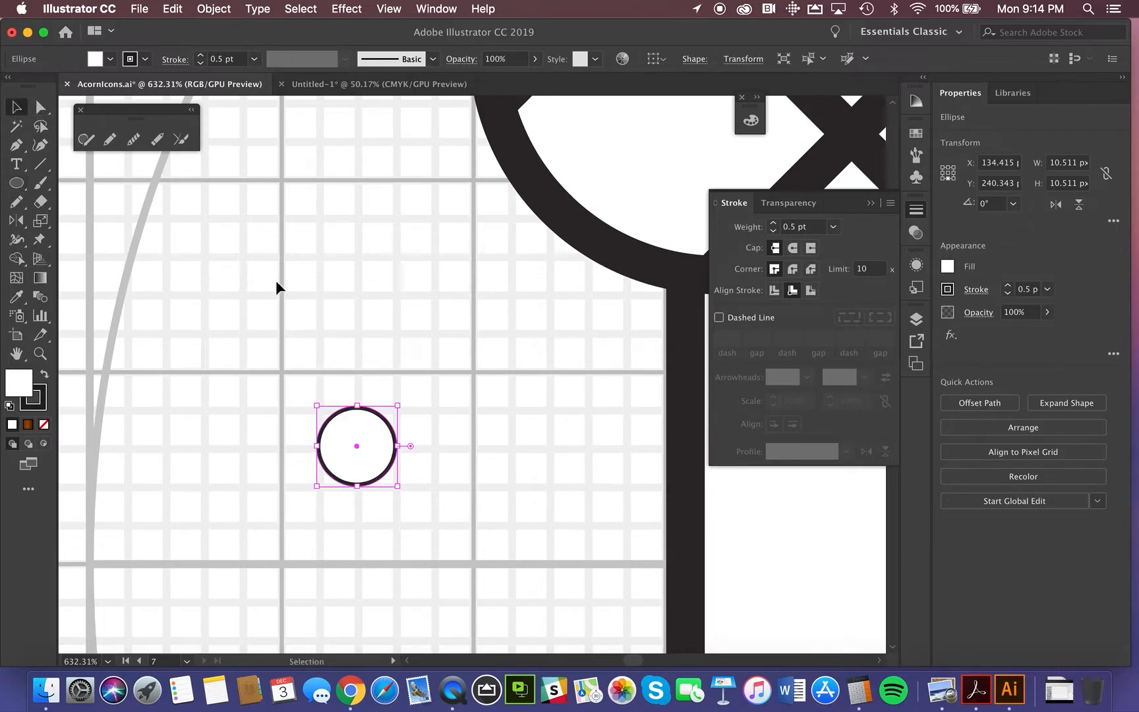
pyautogui.moveTo(359, 403); pyautogui.dragTo(359, 414)
pyautogui.moveTo(318, 449); pyautogui.dragTo(321, 448)
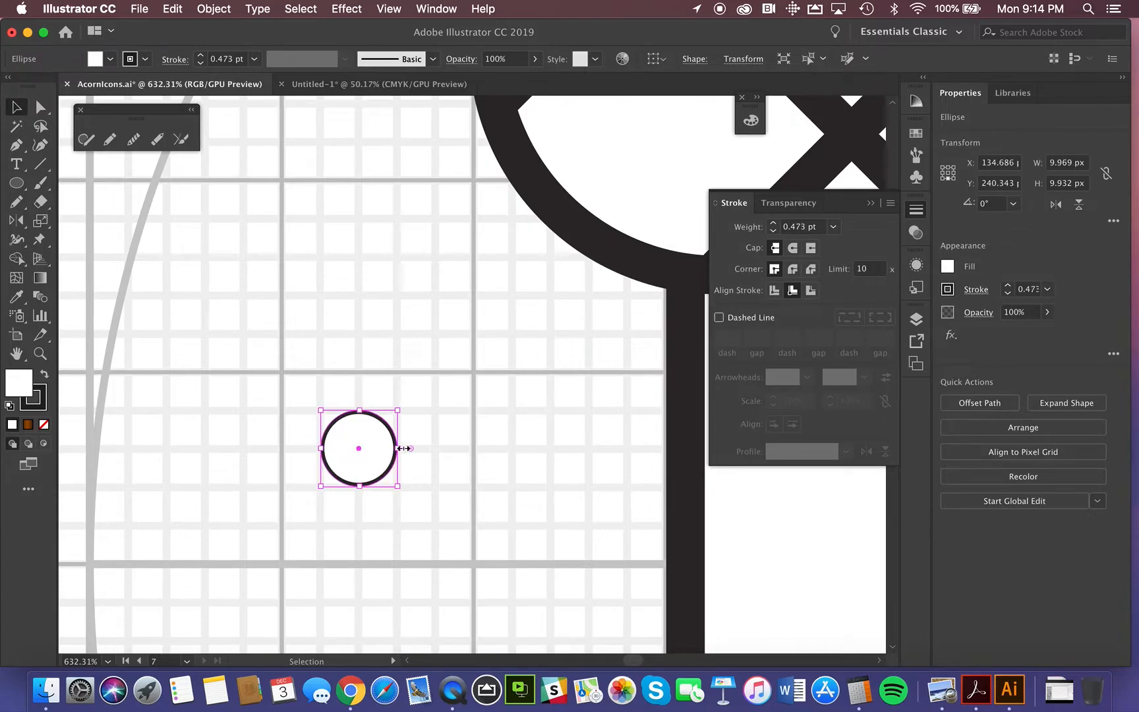
pyautogui.moveTo(399, 449); pyautogui.dragTo(398, 449)
pyautogui.moveTo(360, 485); pyautogui.dragTo(360, 488)
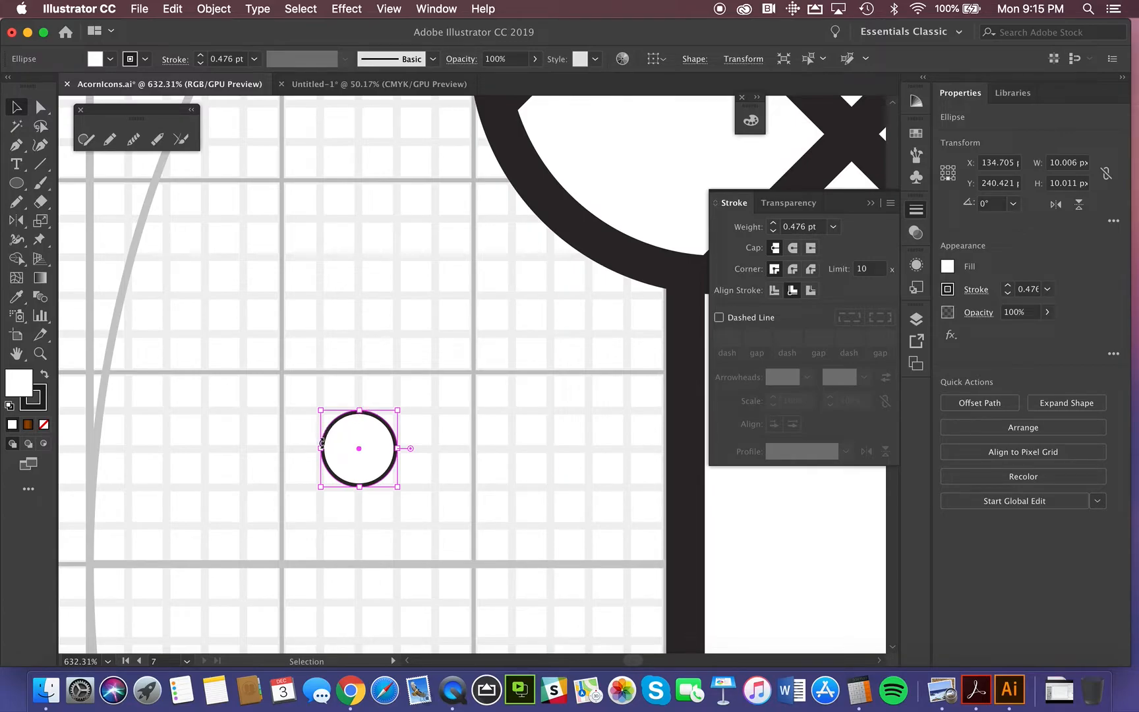
# Step: Set the circle's blending mode to Multiply and deselect it
pyautogui.click(975, 314)
pyautogui.click(846, 346)
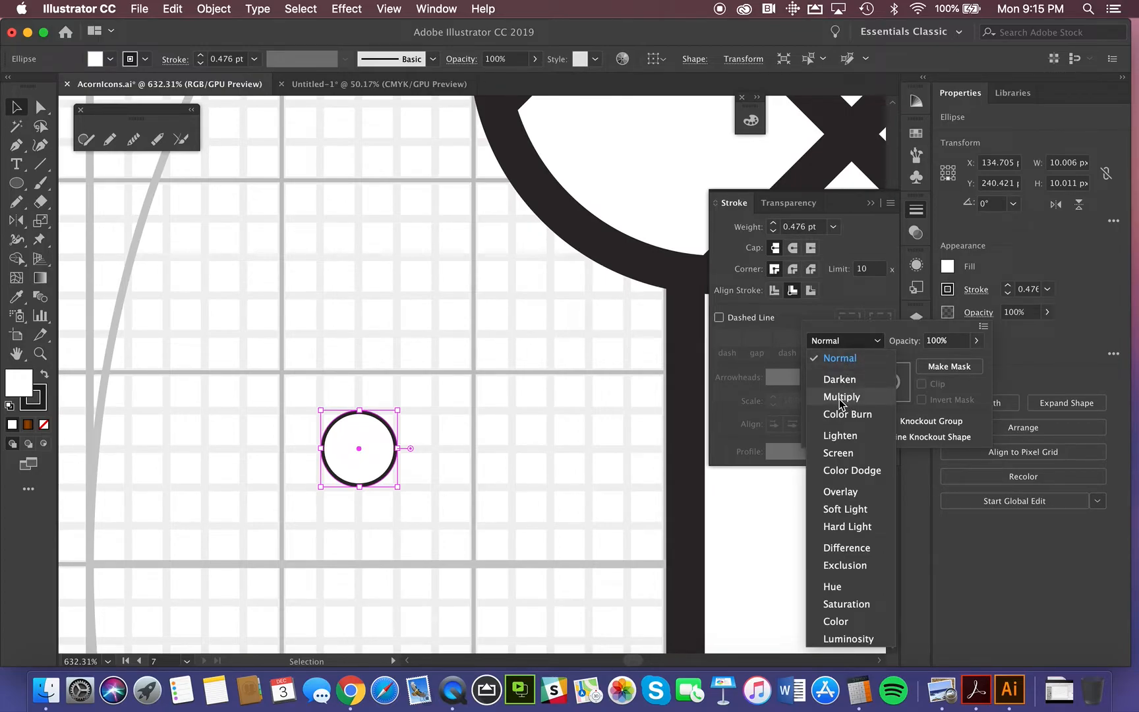
pyautogui.click(841, 398)
pyautogui.click(427, 461)
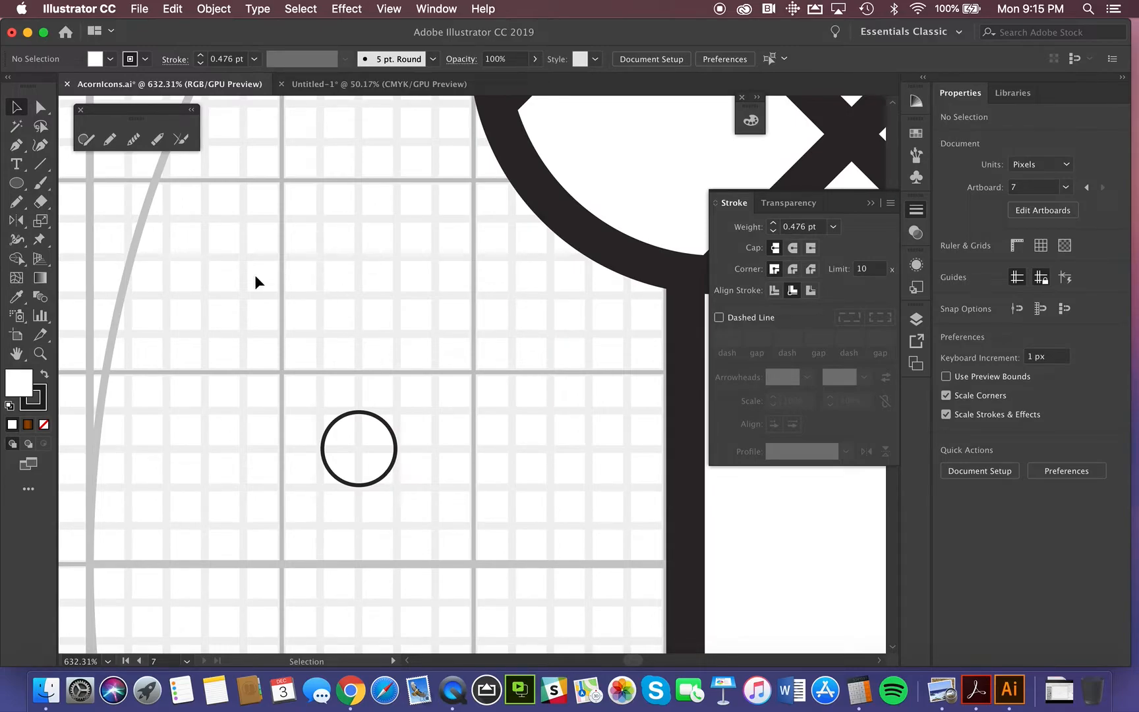
# Step: Draw a rectangle about 9.9 px wide and 19.8 px high, rising from the circle's horizontal midline across its full width
pyautogui.click(17, 184)
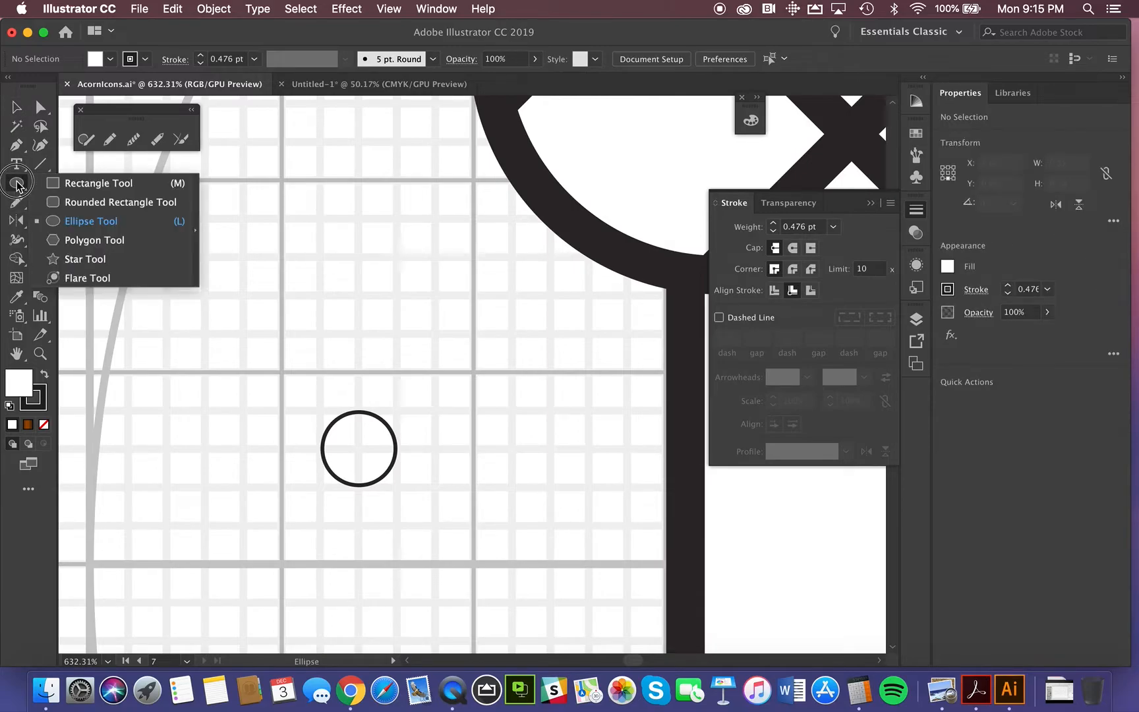
pyautogui.click(65, 185)
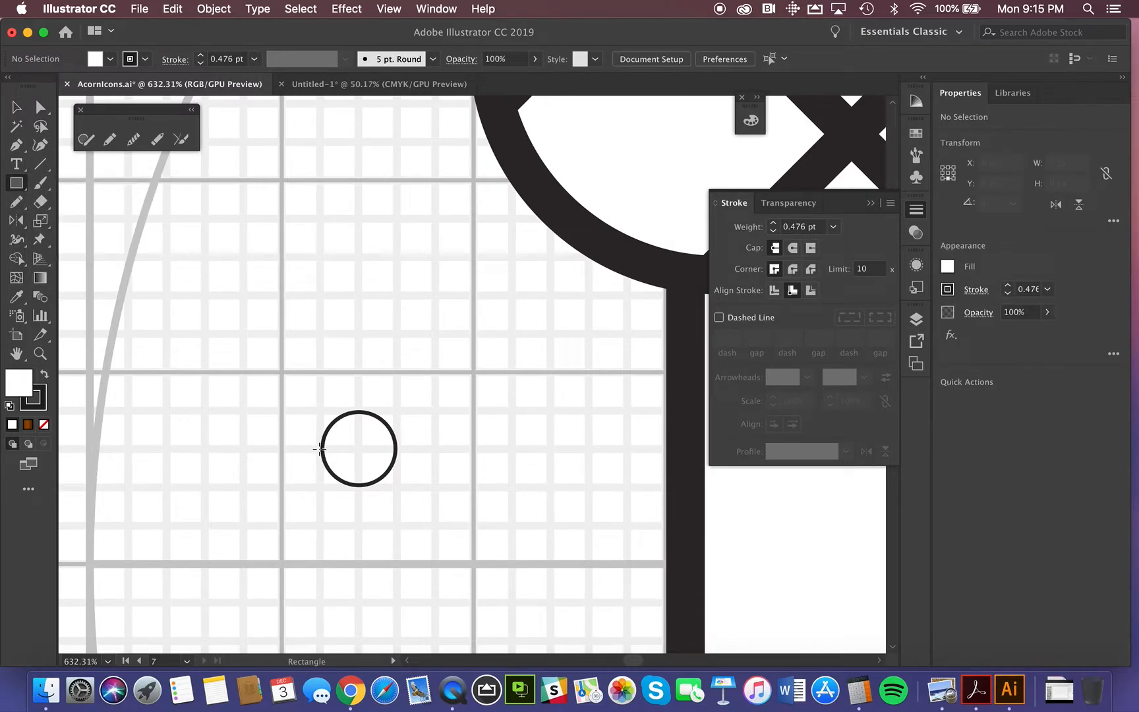
pyautogui.moveTo(321, 449); pyautogui.dragTo(397, 296)
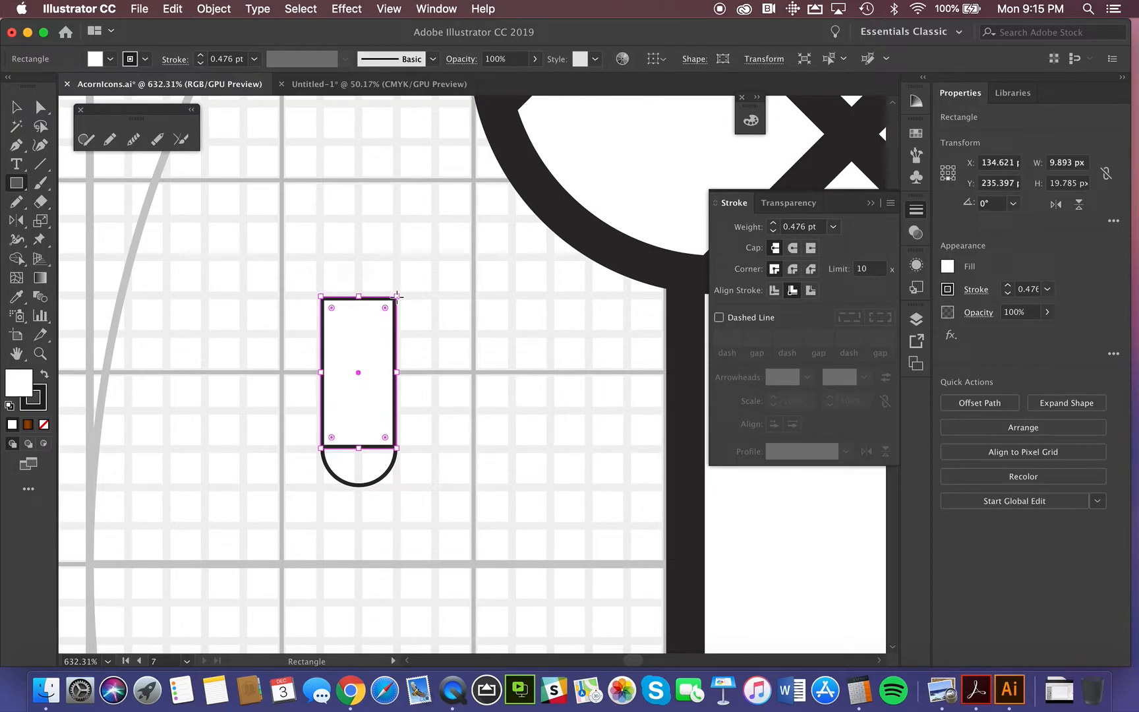
# Step: Merge the rectangle and circle into one round-ended shape with the Shape Builder, then delete the merged shape
pyautogui.click(16, 106)
pyautogui.moveTo(264, 309); pyautogui.dragTo(407, 472)
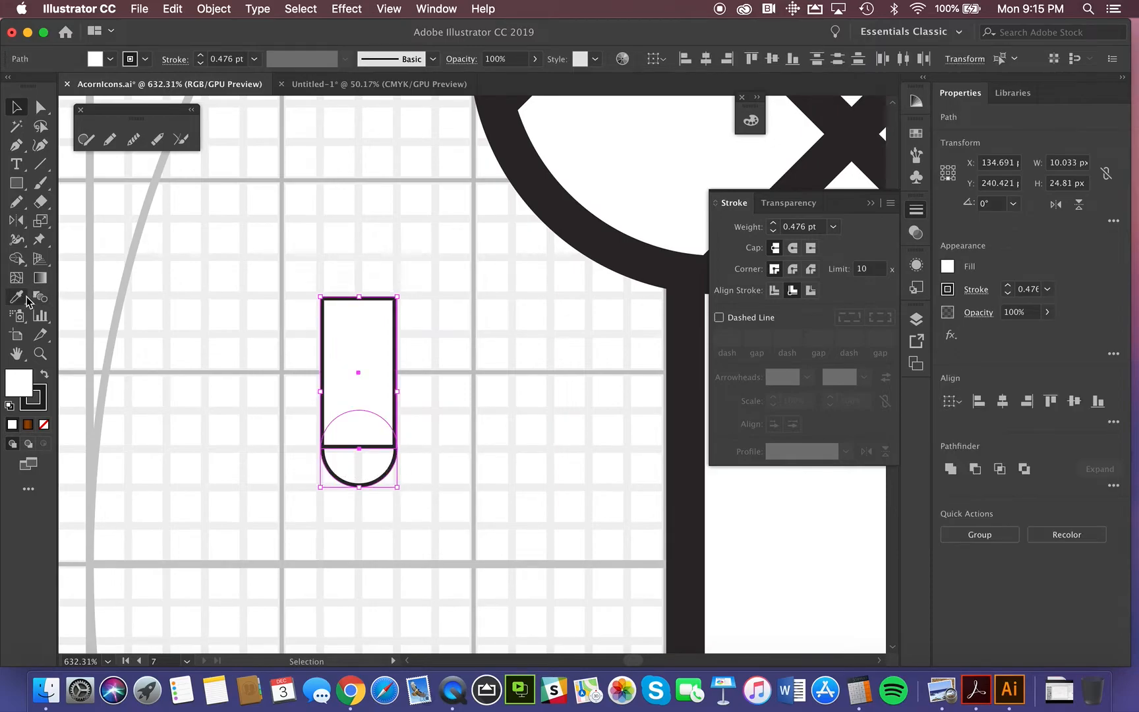
pyautogui.click(17, 259)
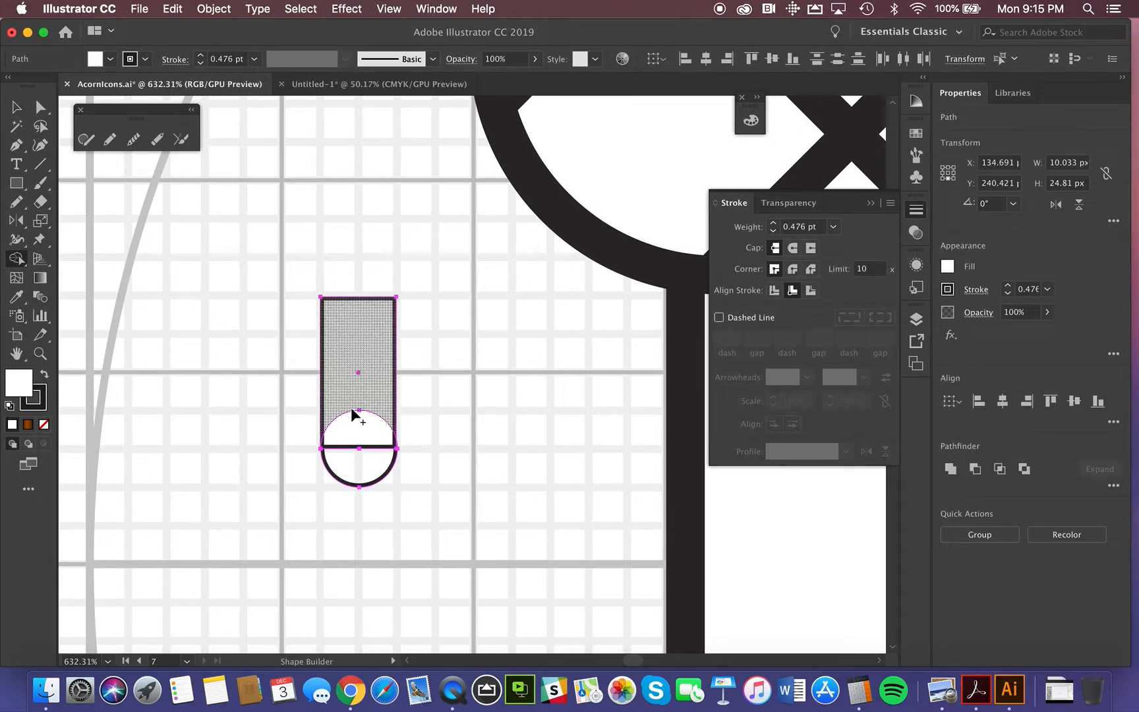
pyautogui.moveTo(361, 386); pyautogui.dragTo(362, 476)
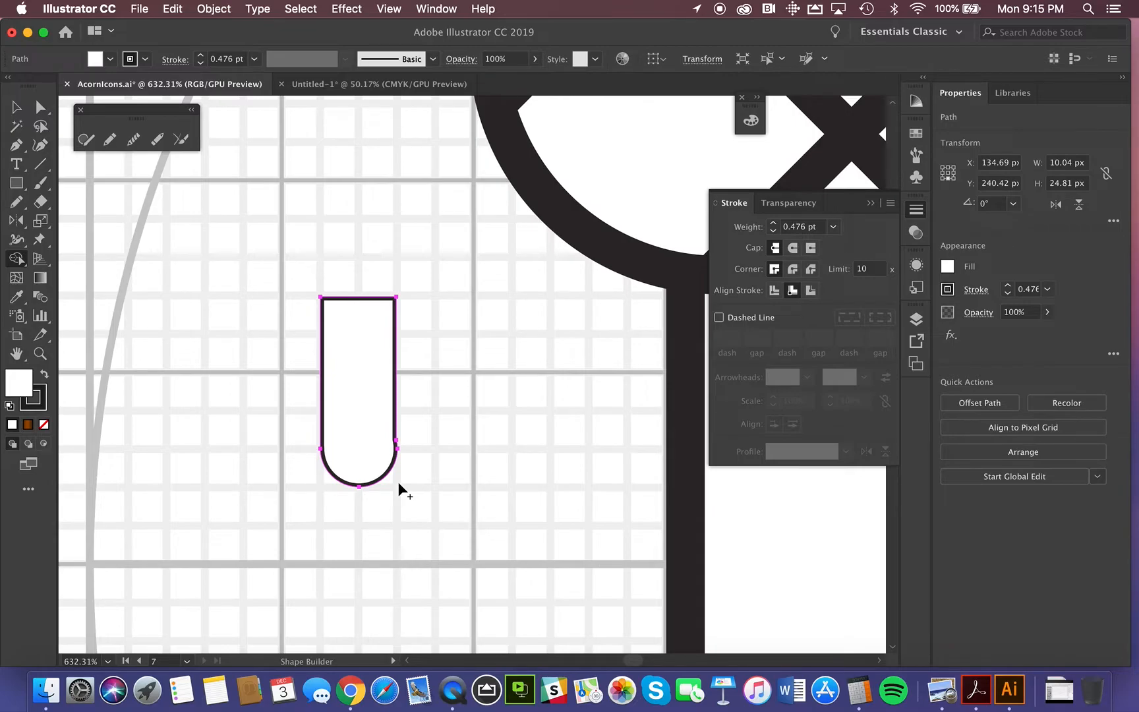
pyautogui.press('Delete')
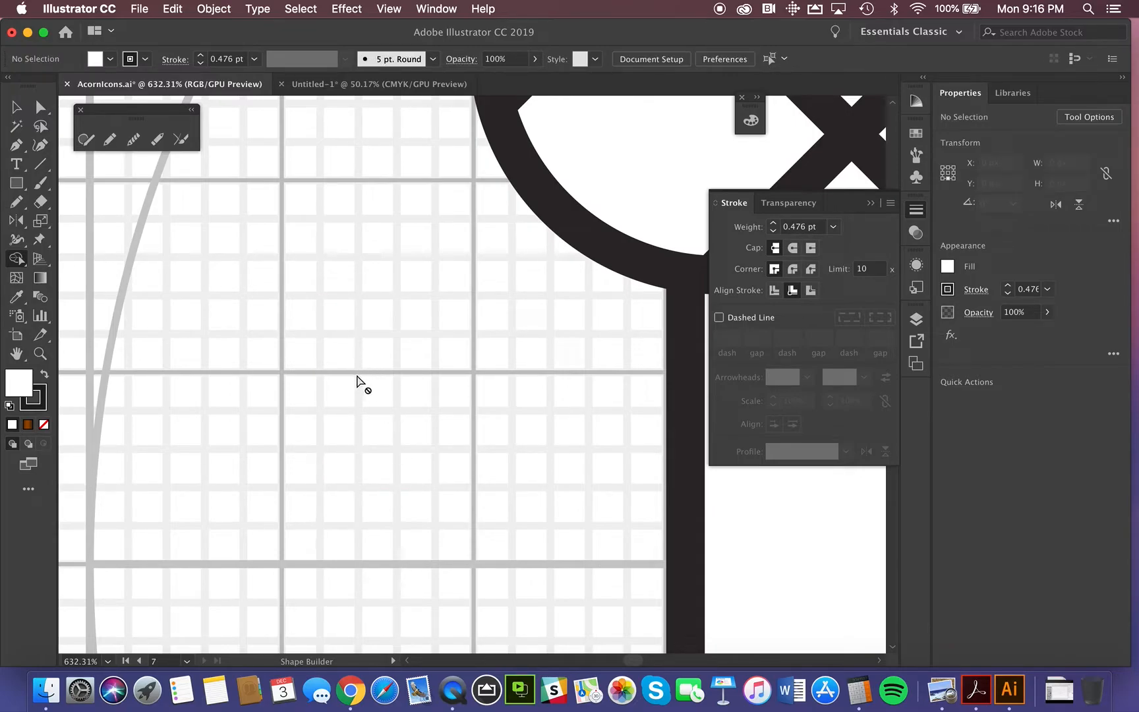
pyautogui.click(19, 184)
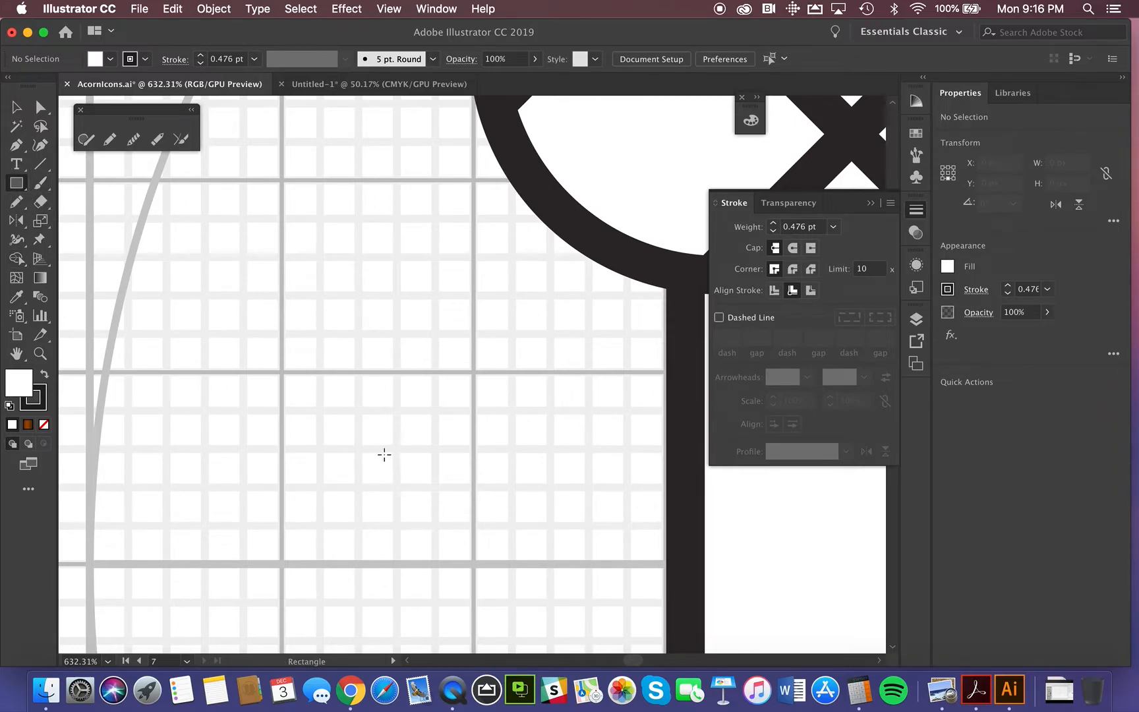
pyautogui.moveTo(378, 468); pyautogui.dragTo(434, 563)
pyautogui.press('super+z')
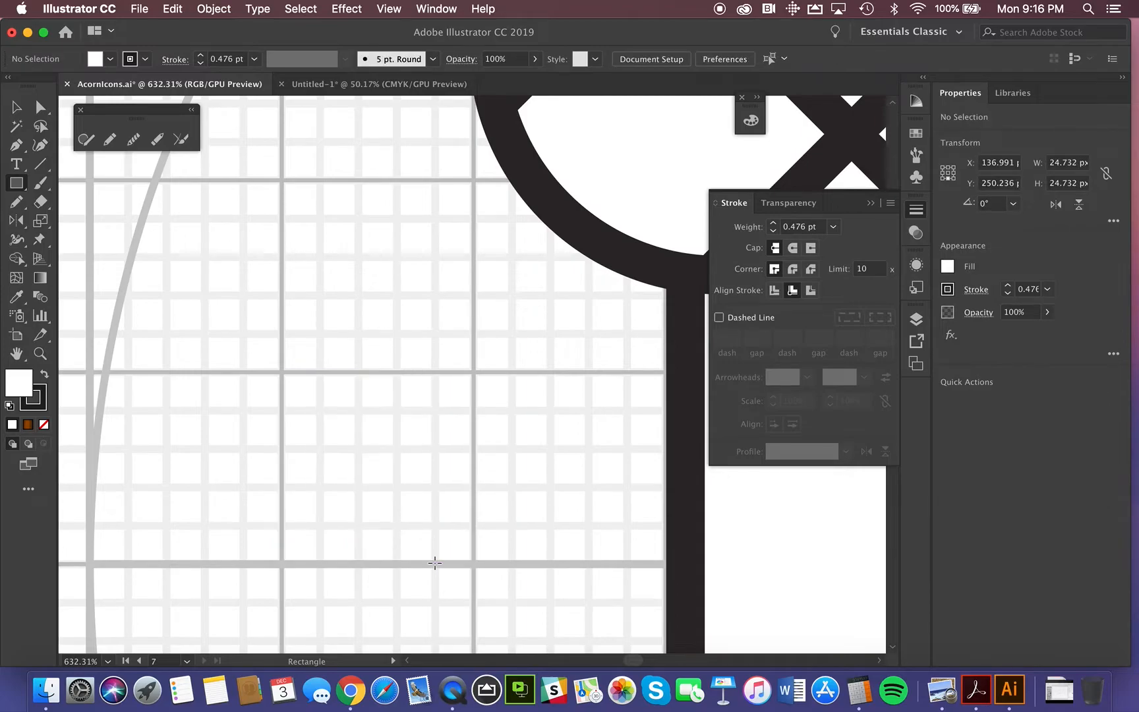
# Step: Draw a circle about 25.6 px in diameter beside the acorn body and nudge it to line up with the major grid square
pyautogui.moveTo(16, 182); pyautogui.dragTo(68, 223)
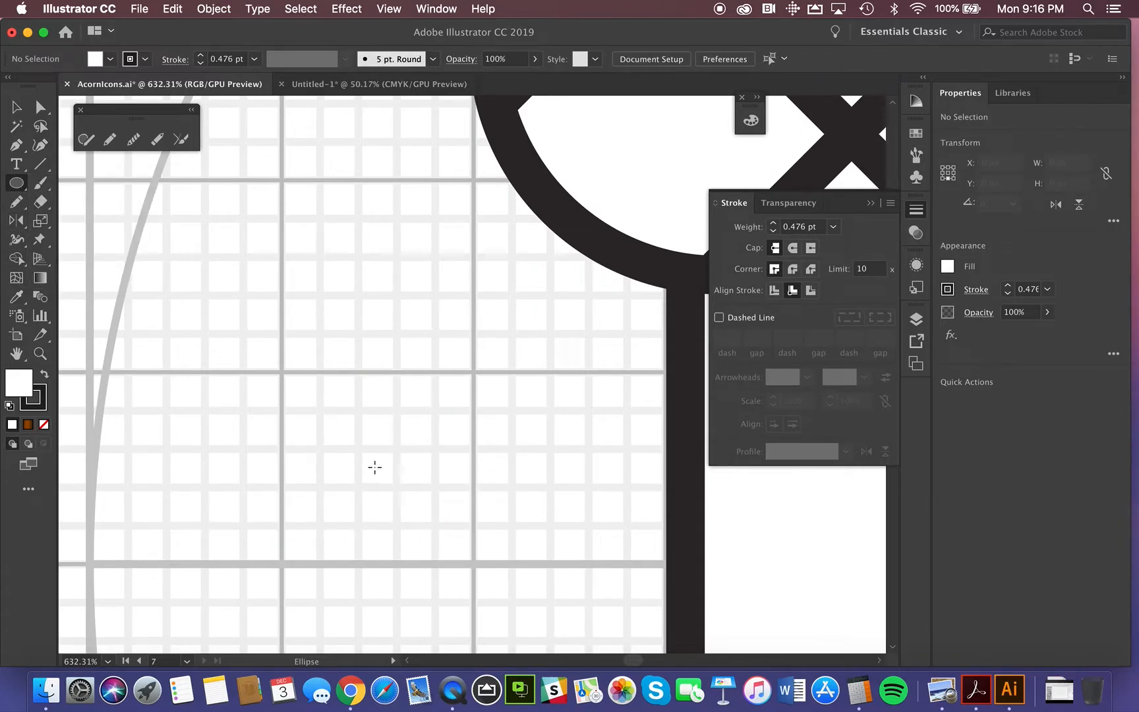
pyautogui.moveTo(374, 467); pyautogui.dragTo(451, 565)
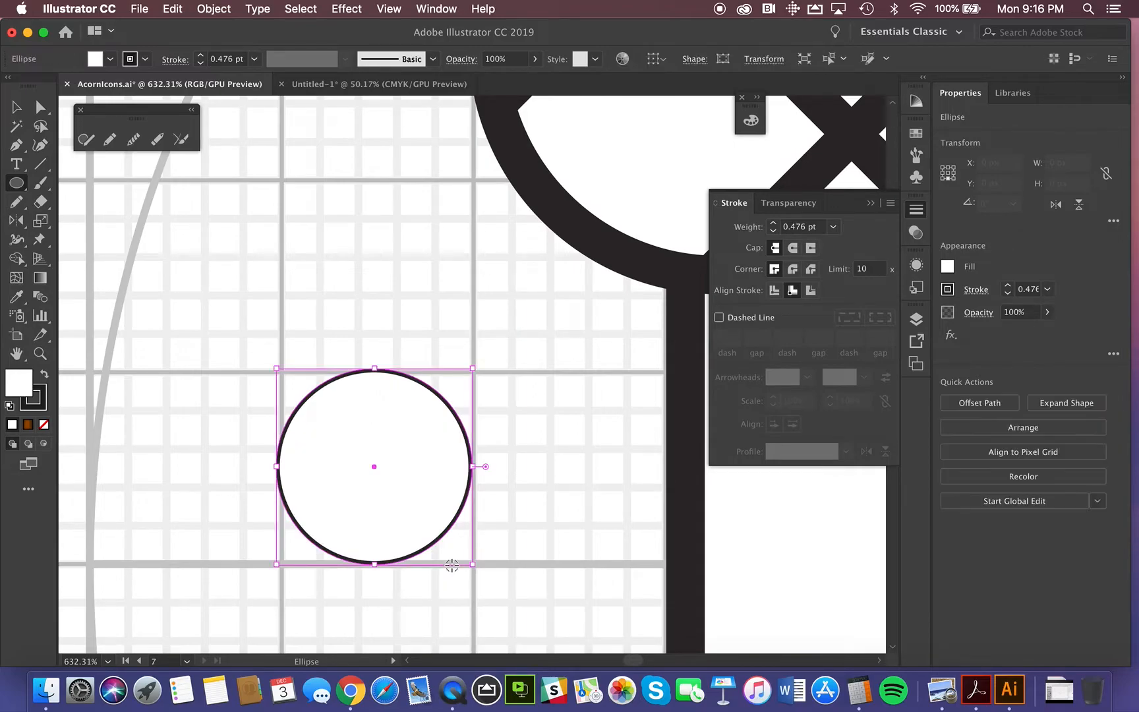
pyautogui.click(16, 107)
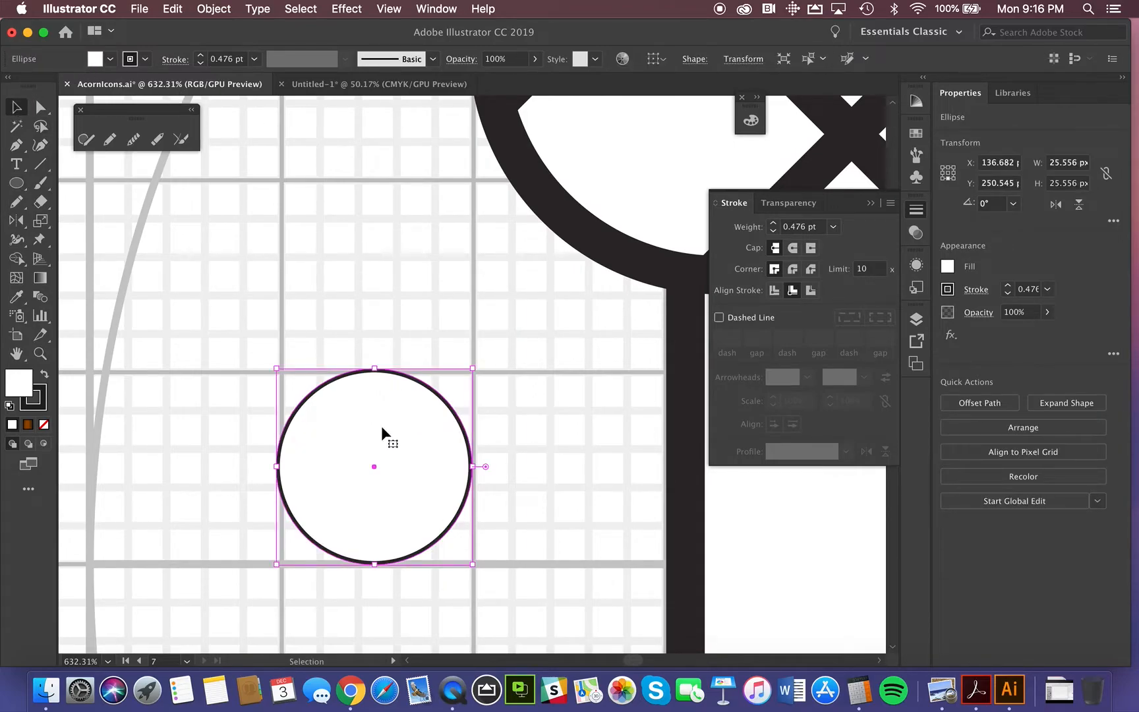
pyautogui.moveTo(374, 465); pyautogui.dragTo(375, 465)
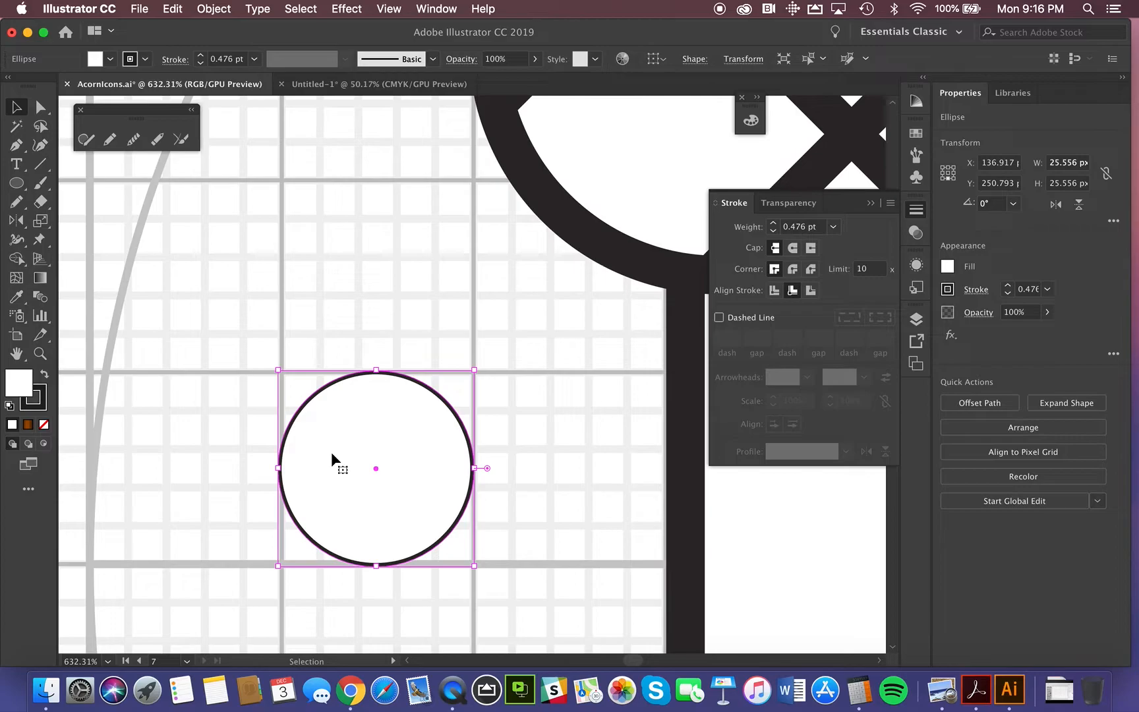
# Step: Set the circle's stroke weight to 5 pt and its blending mode to Multiply
pyautogui.click(1032, 290)
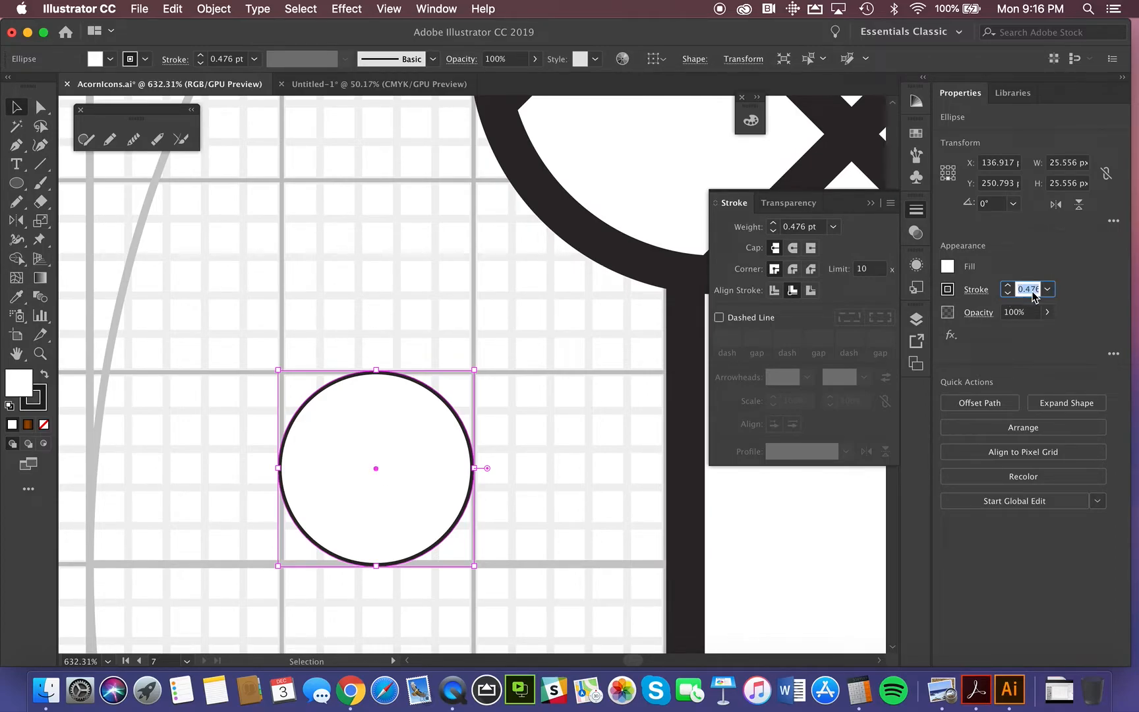
pyautogui.write('5')
pyautogui.press('Return')
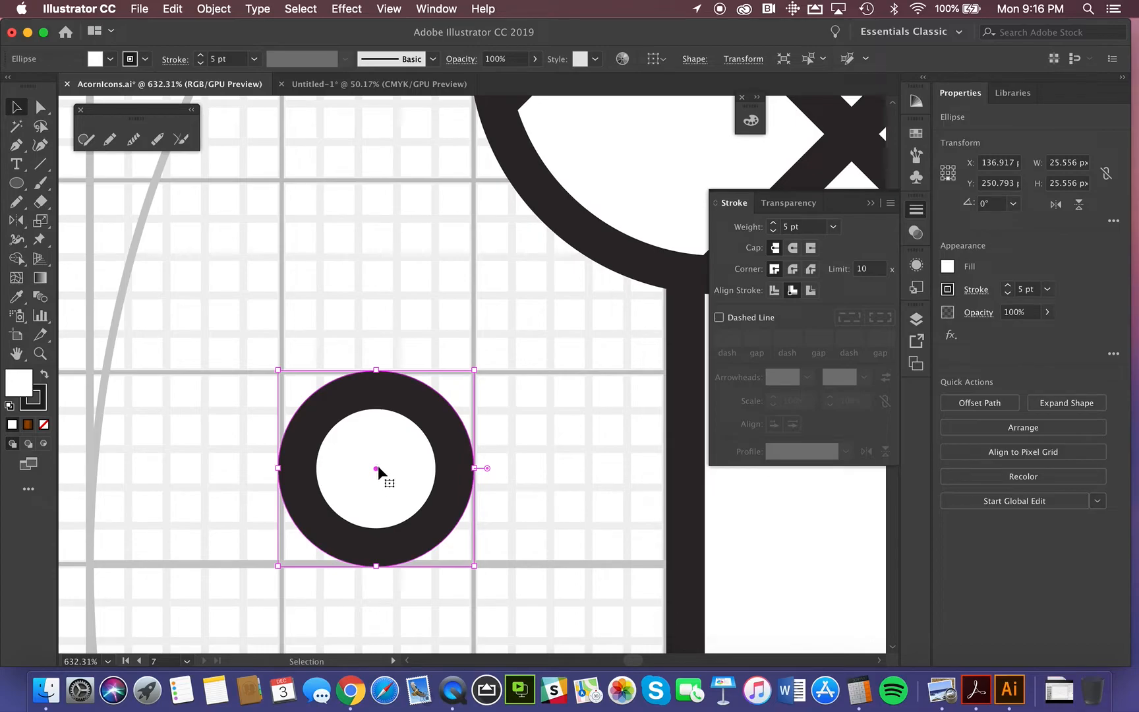
pyautogui.click(981, 313)
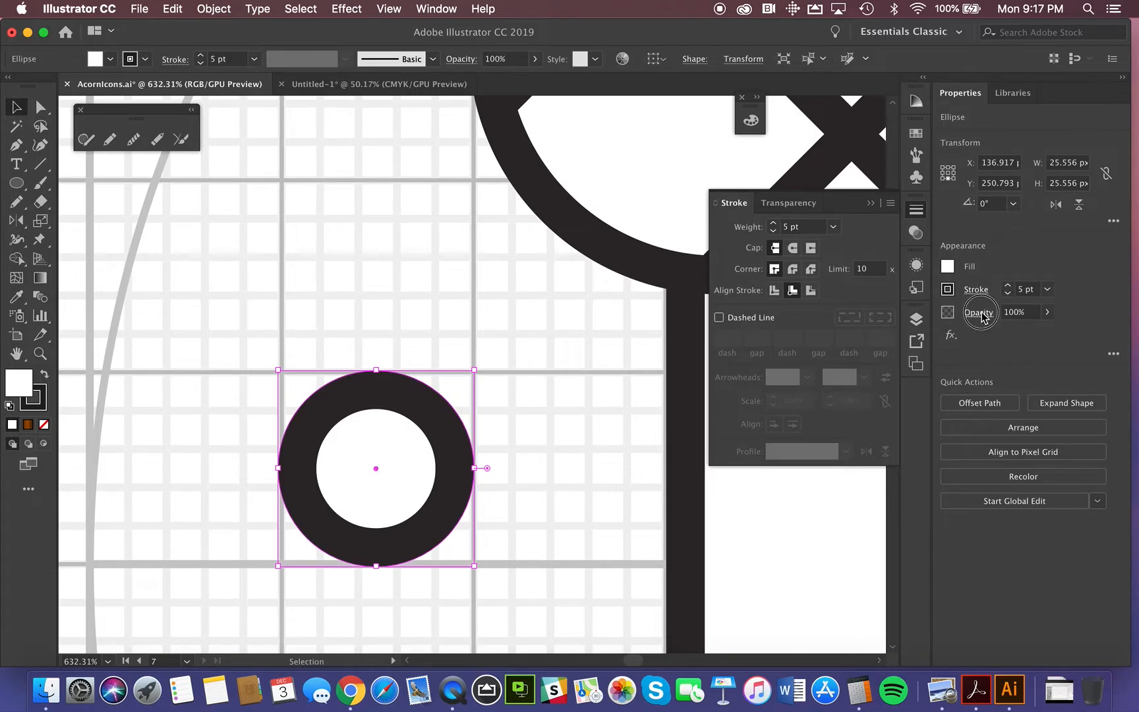
pyautogui.click(864, 341)
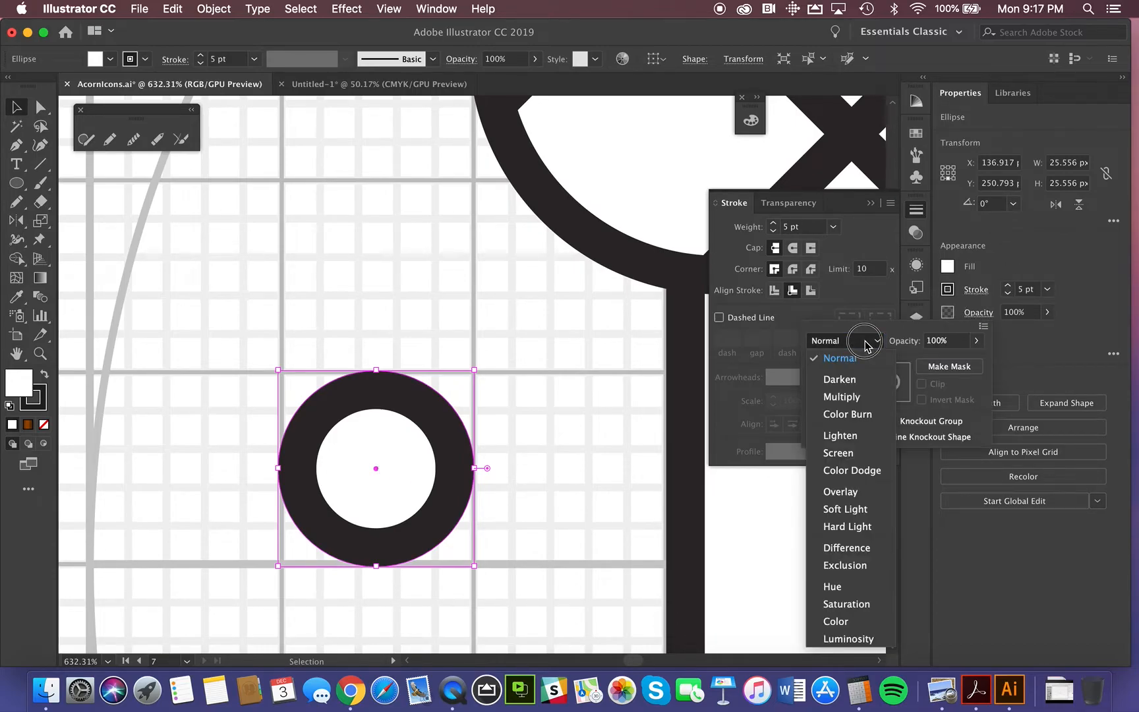
pyautogui.click(841, 396)
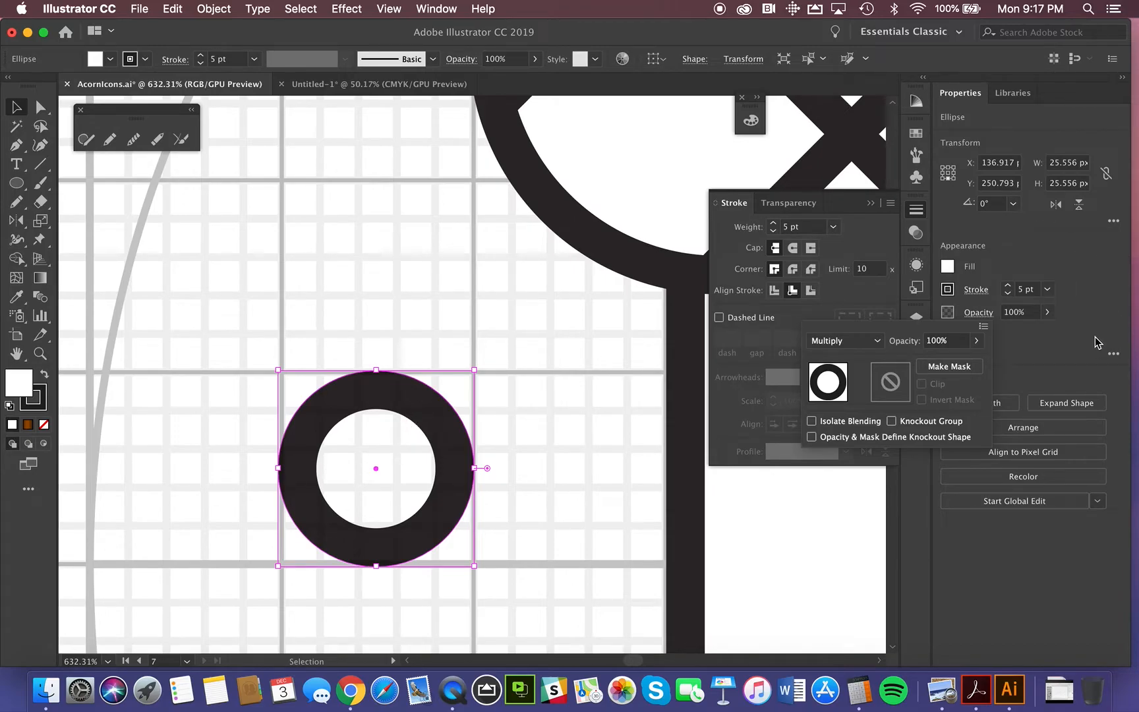
# Step: Open the circle's additional transform options, then close them and delete the circle
pyautogui.click(1118, 224)
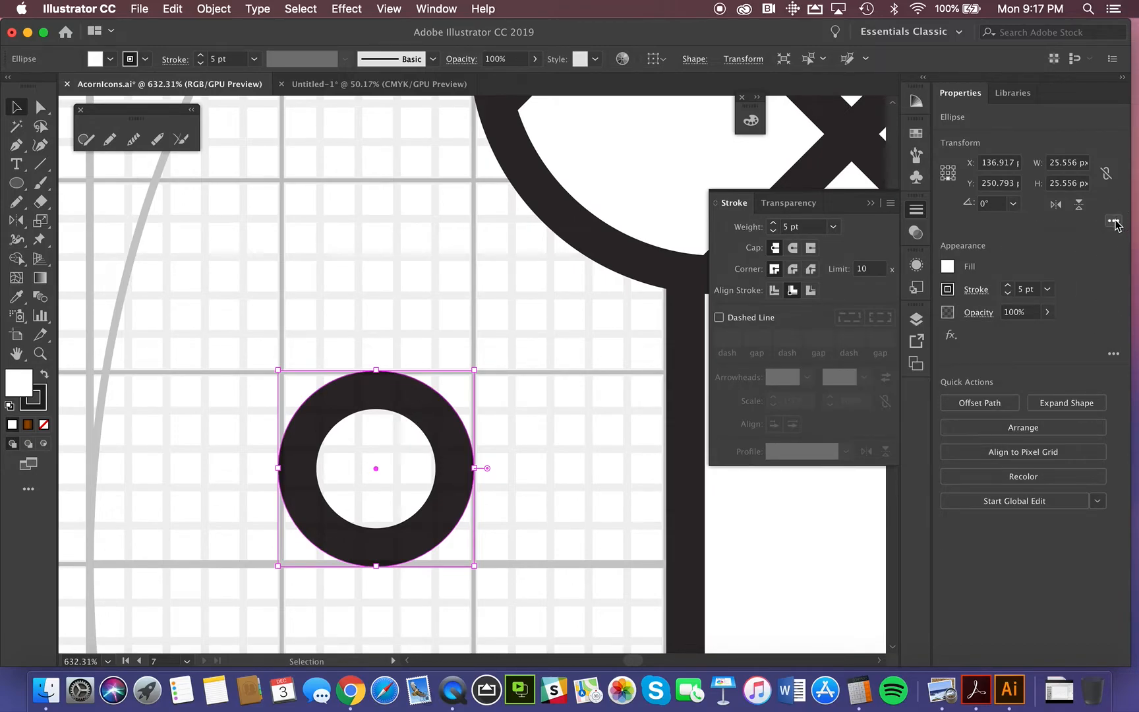
pyautogui.click(1114, 221)
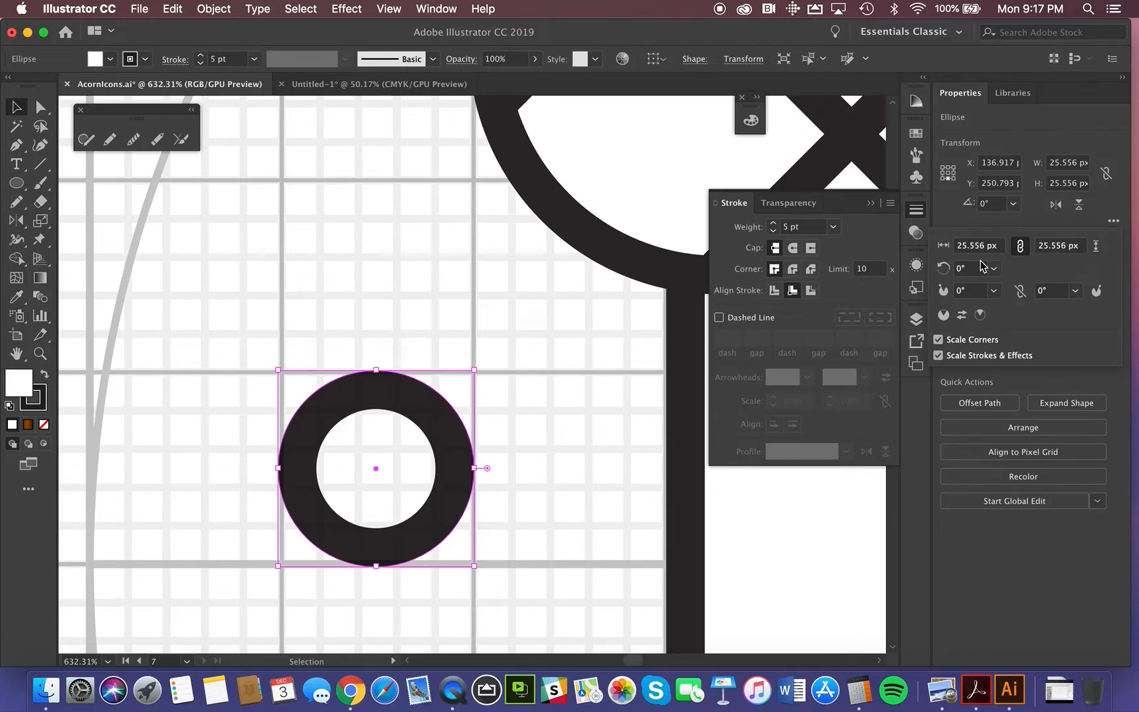
pyautogui.click(1022, 247)
pyautogui.click(324, 445)
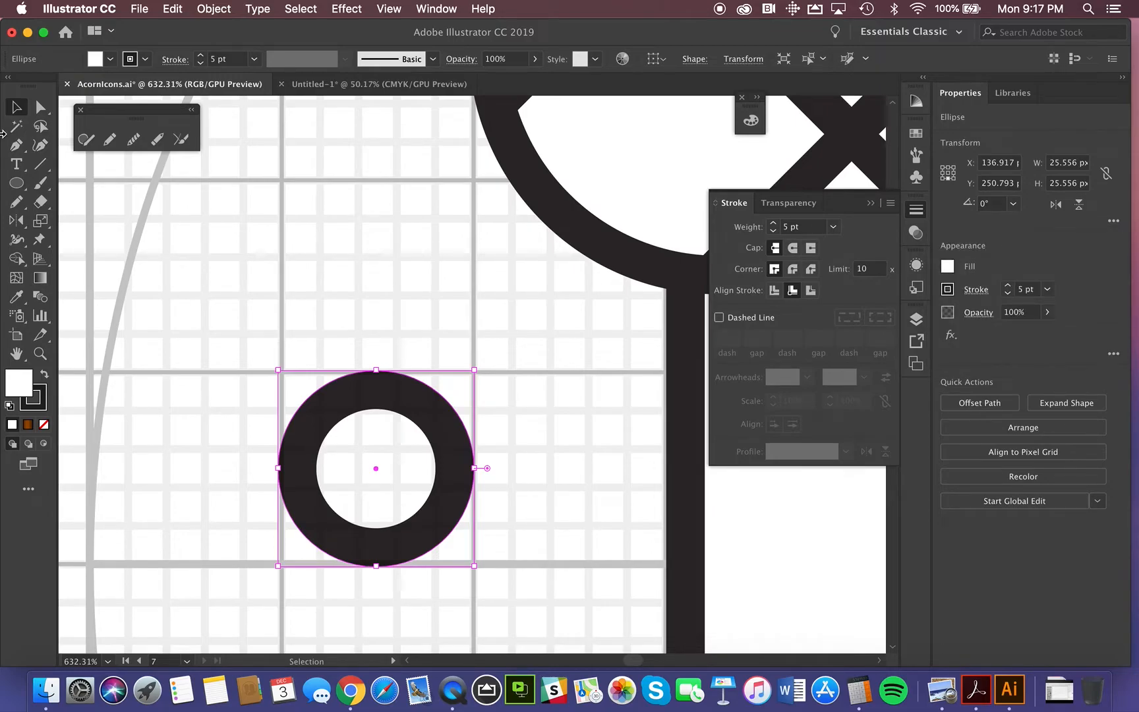
pyautogui.press('Delete')
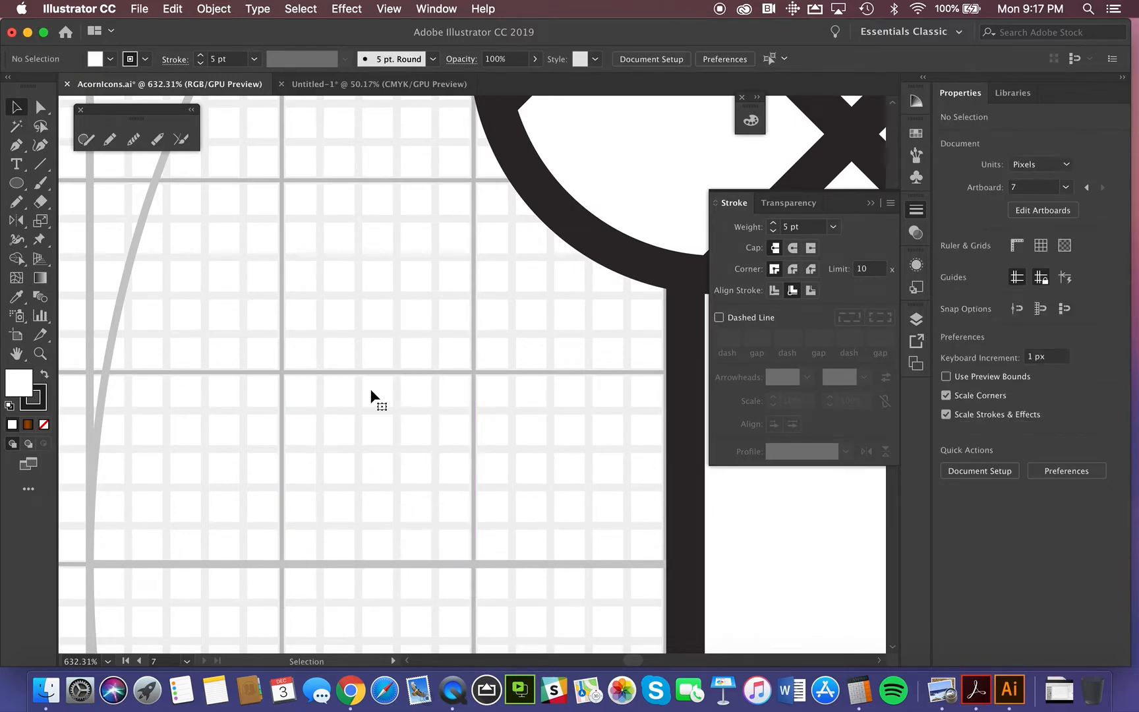
# Step: Draw a rectangle about 50 by 50 px over a two-by-two block of major grid squares and set its blending mode to Multiply
pyautogui.moveTo(16, 183); pyautogui.dragTo(76, 184)
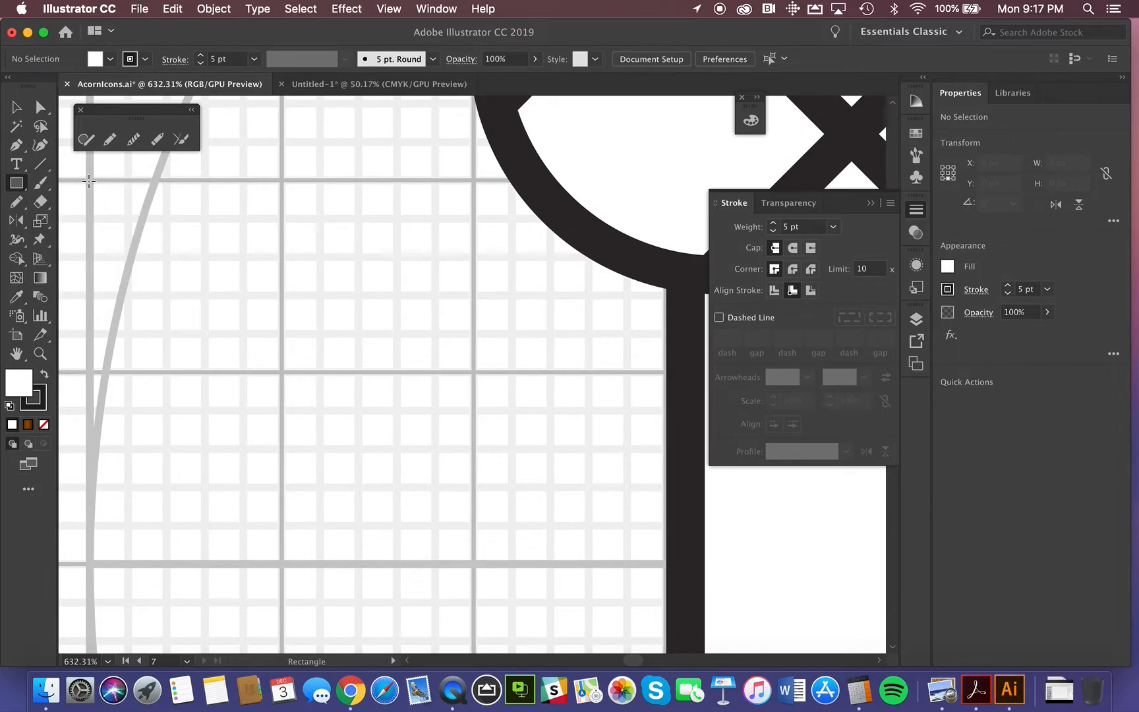
pyautogui.moveTo(89, 181)
pyautogui.mouseDown()
pyautogui.moveTo(323, 382)
pyautogui.moveTo(491, 569)
pyautogui.moveTo(473, 564)
pyautogui.mouseUp()
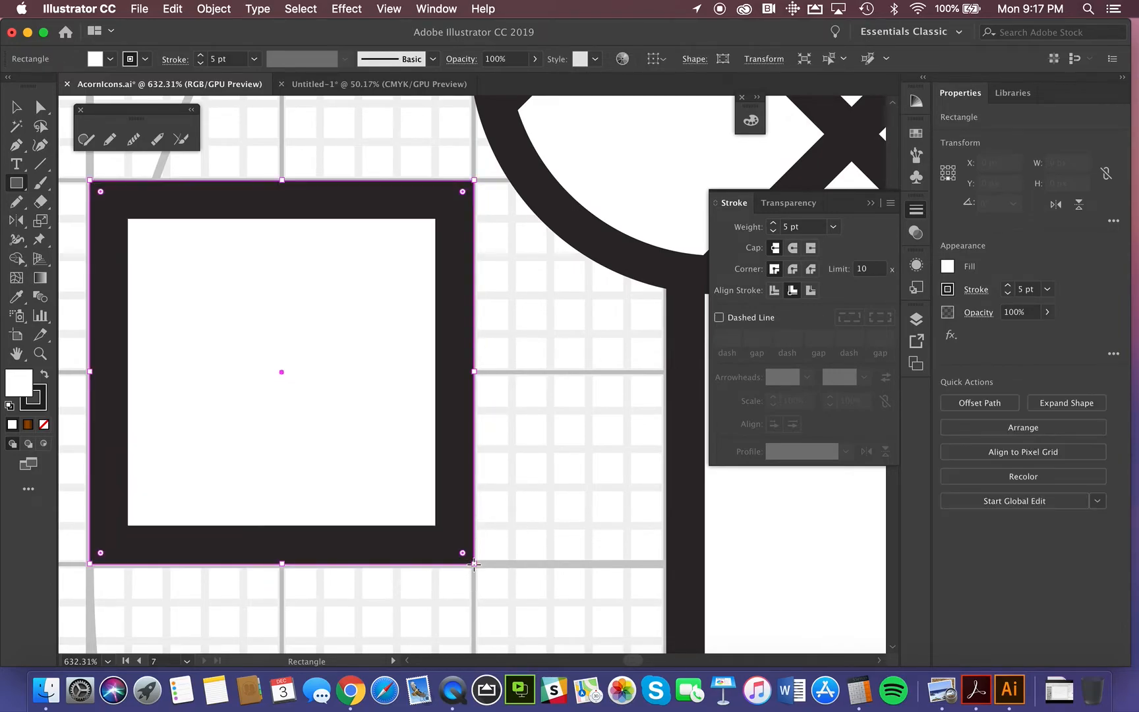
pyautogui.click(978, 312)
pyautogui.click(857, 340)
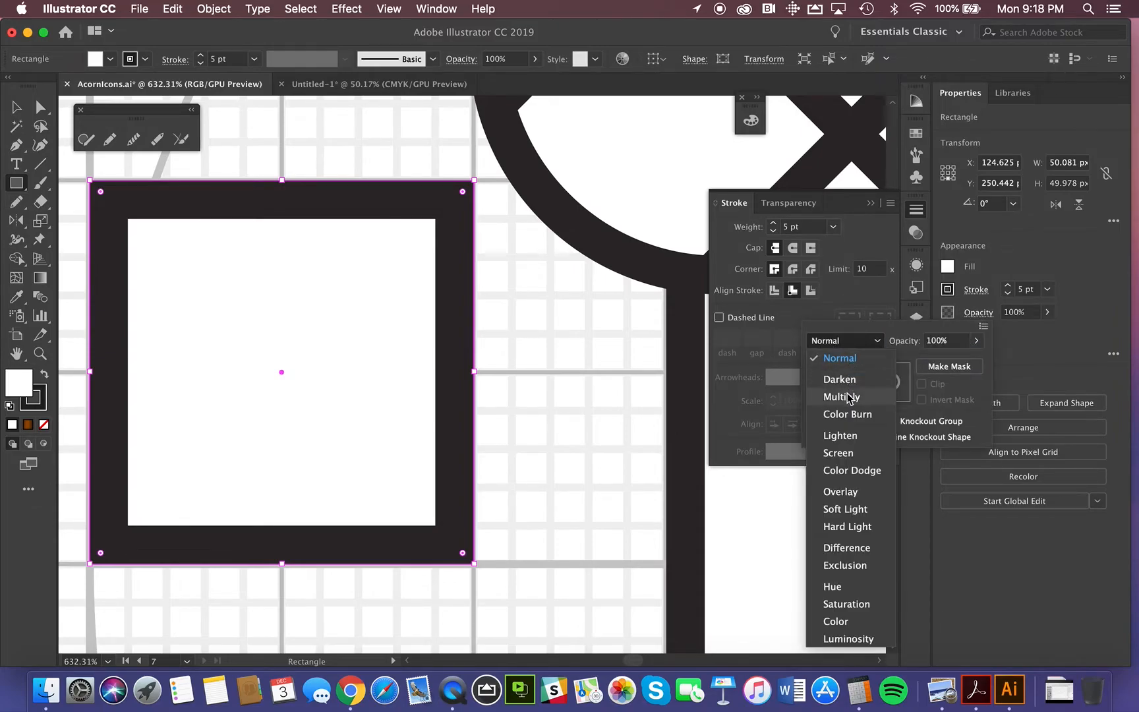
pyautogui.click(850, 397)
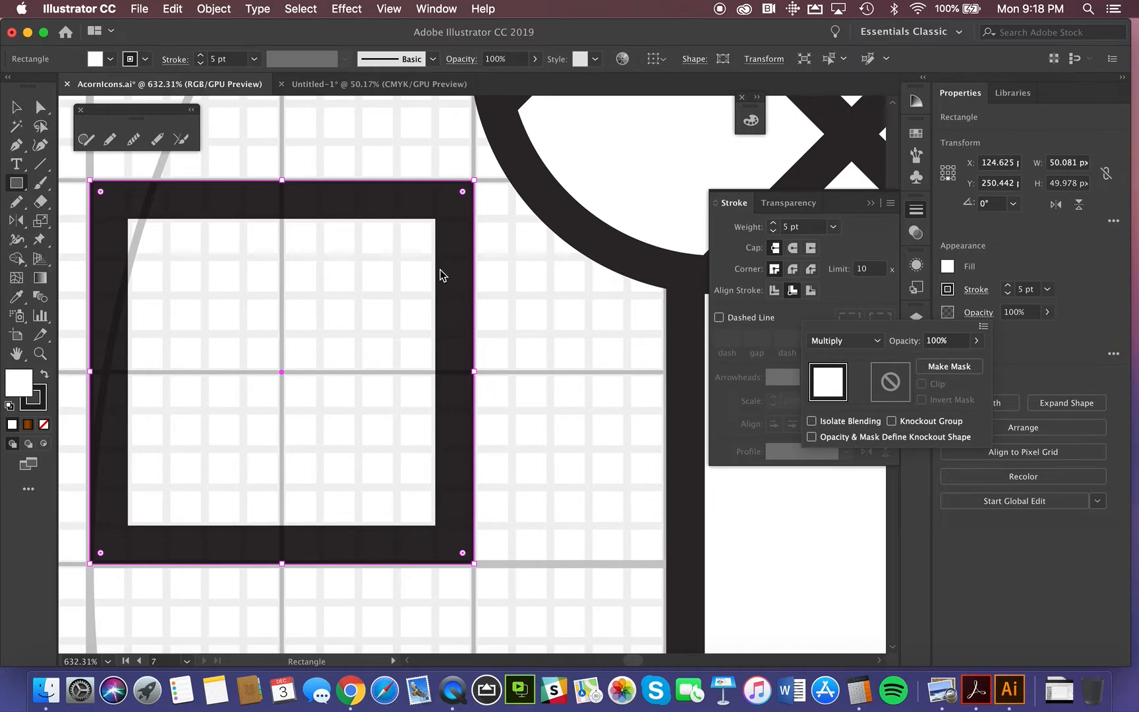
# Step: Keep the rectangle's corner radii unlinked and round only its upper-right corner with a 5 px radius
pyautogui.click(1113, 221)
pyautogui.click(1113, 221)
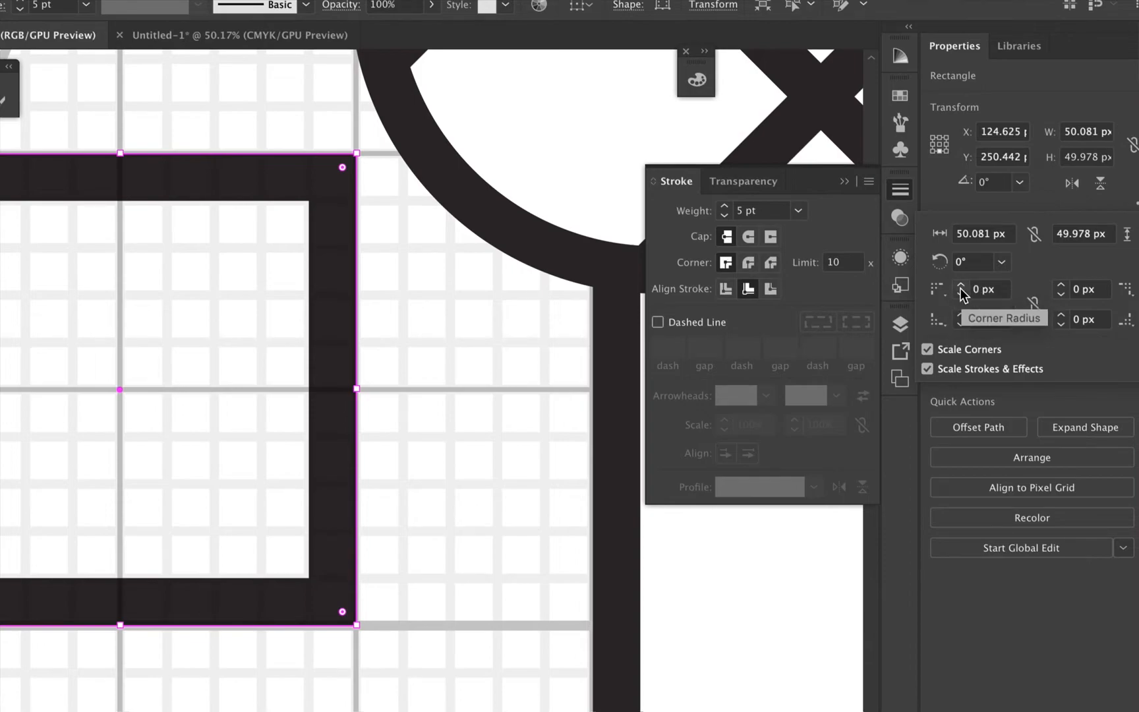
pyautogui.click(1033, 304)
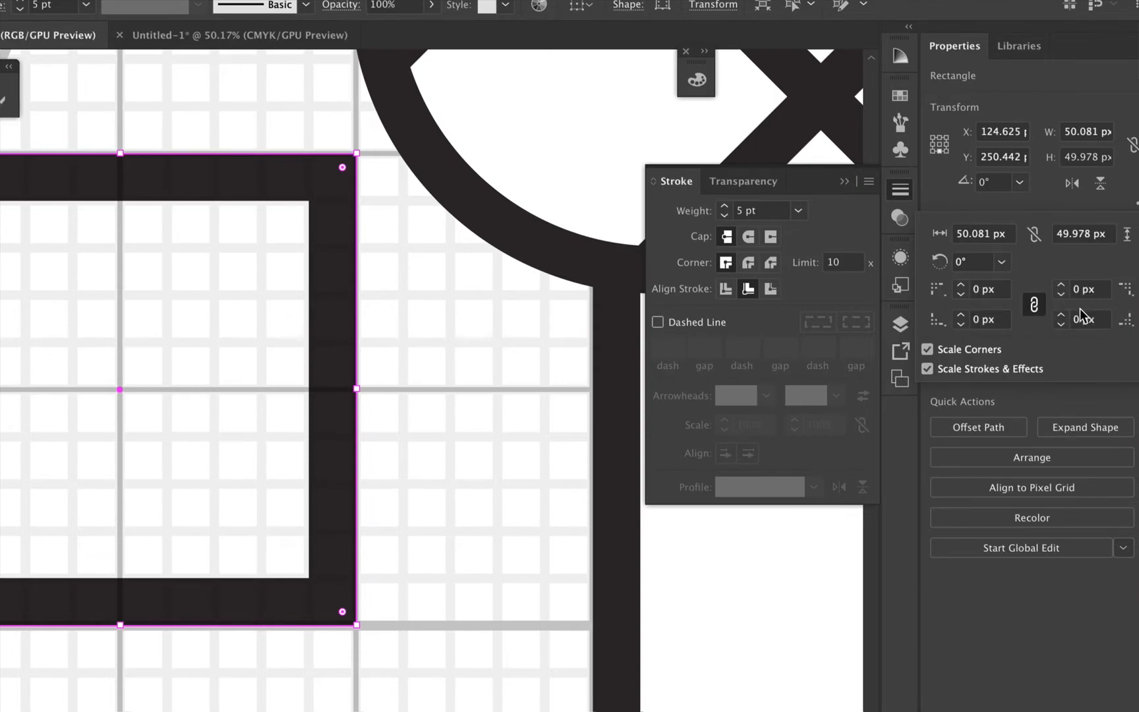
pyautogui.click(1033, 304)
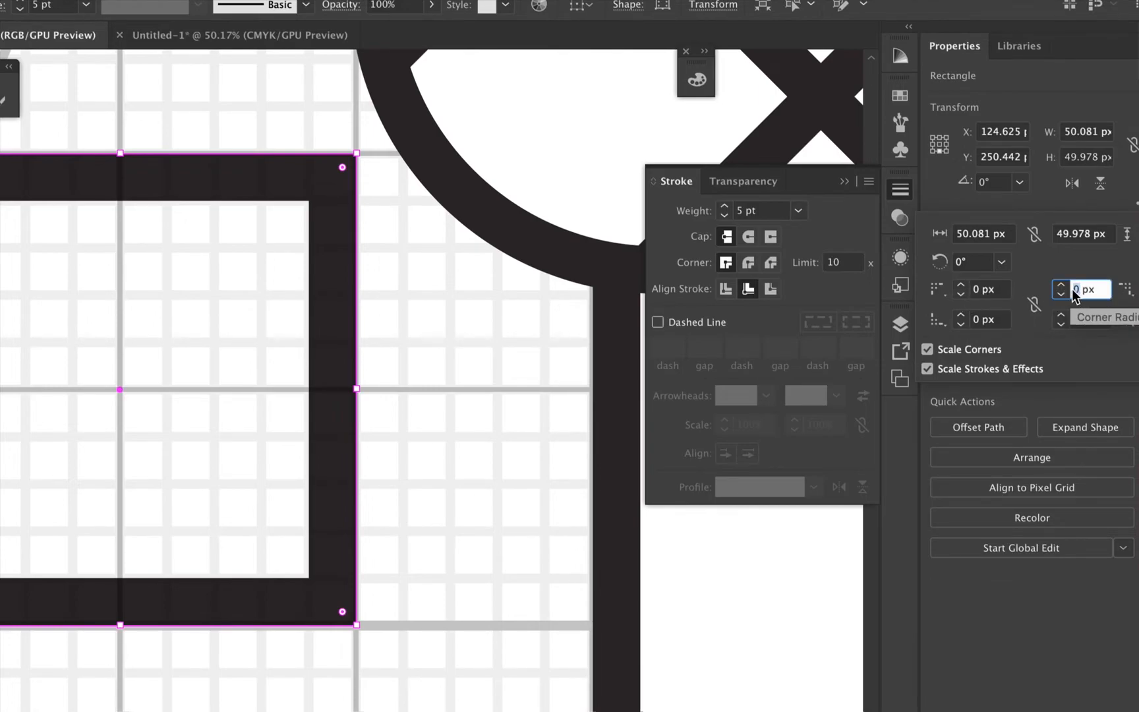
pyautogui.write('5')
pyautogui.press('Return')
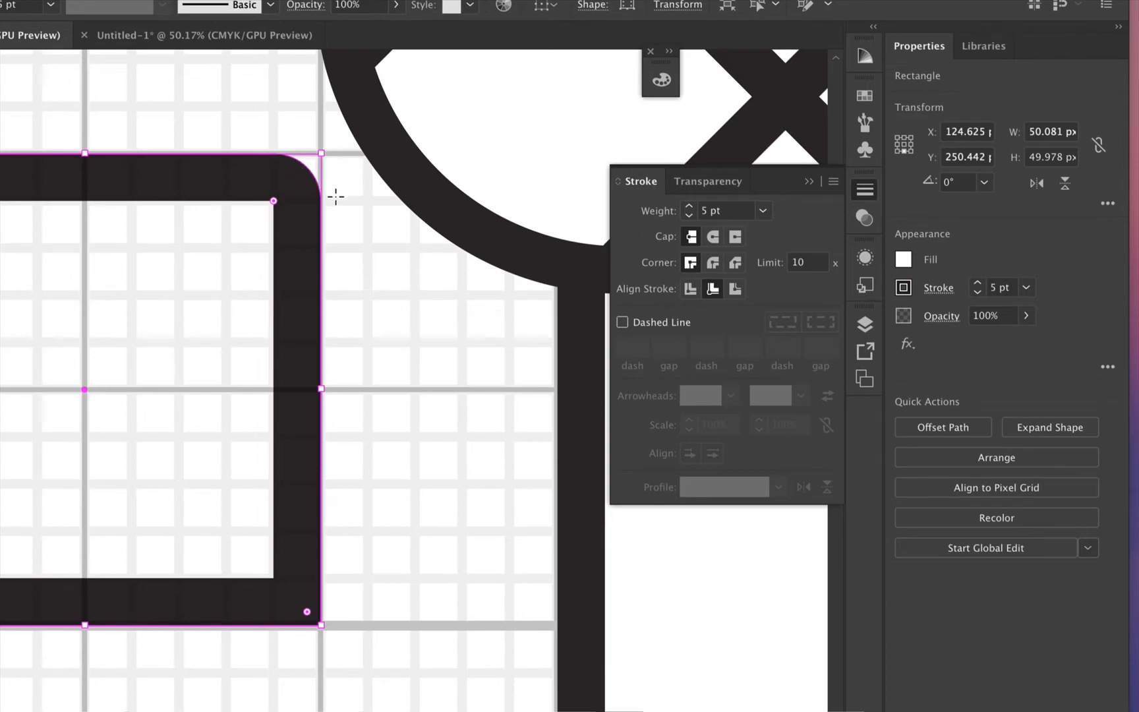
# Step: Try a 10 pt stroke weight on the rectangle, then undo the change
pyautogui.doubleClick(991, 286)
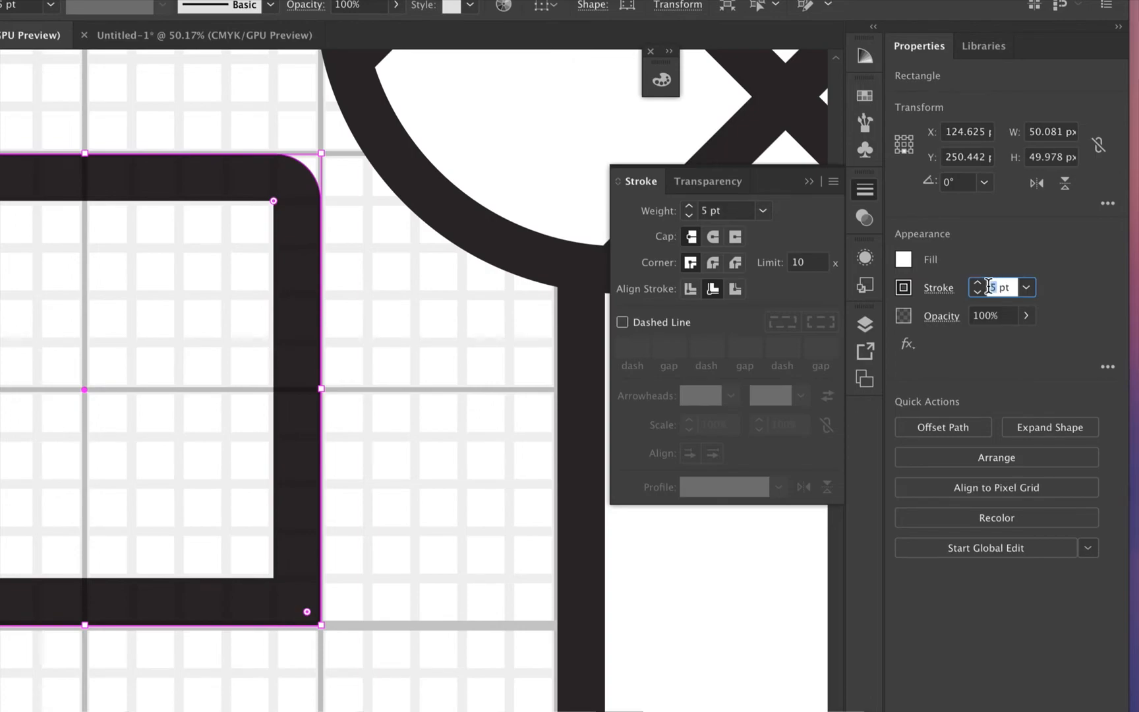
pyautogui.write('10')
pyautogui.press('Return')
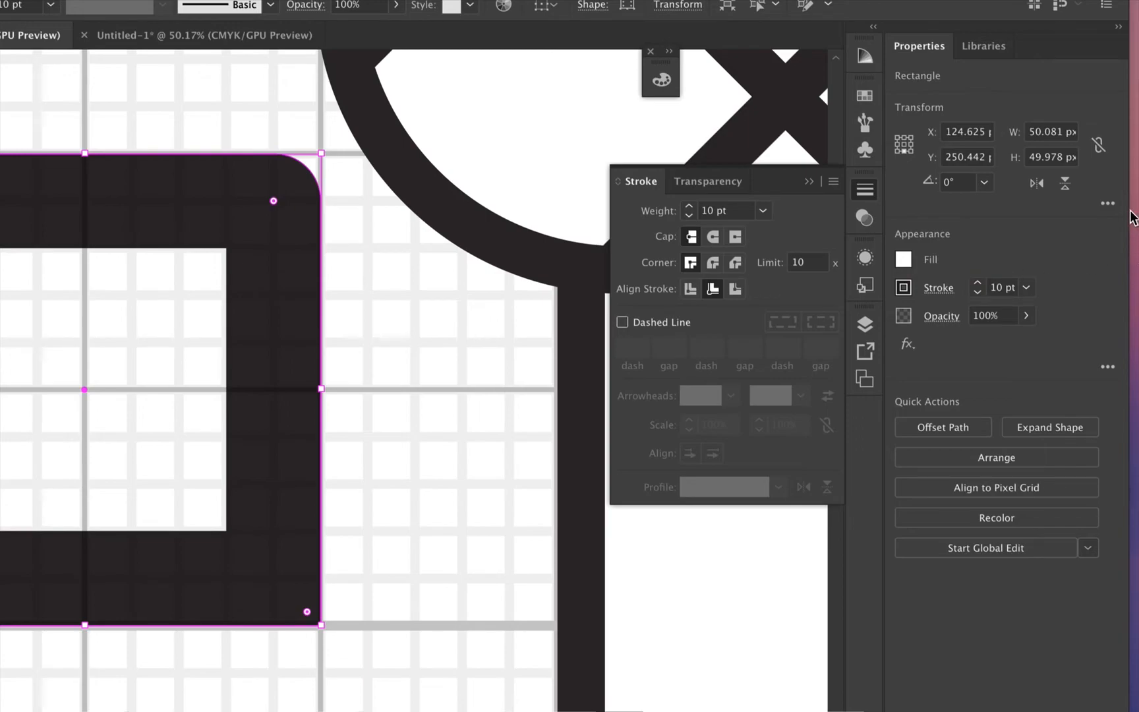
pyautogui.hotkey('ctrl', 'z')
# Step: Set the rectangle's upper-right corner radius to 10 px and close the transform options
pyautogui.click(1107, 204)
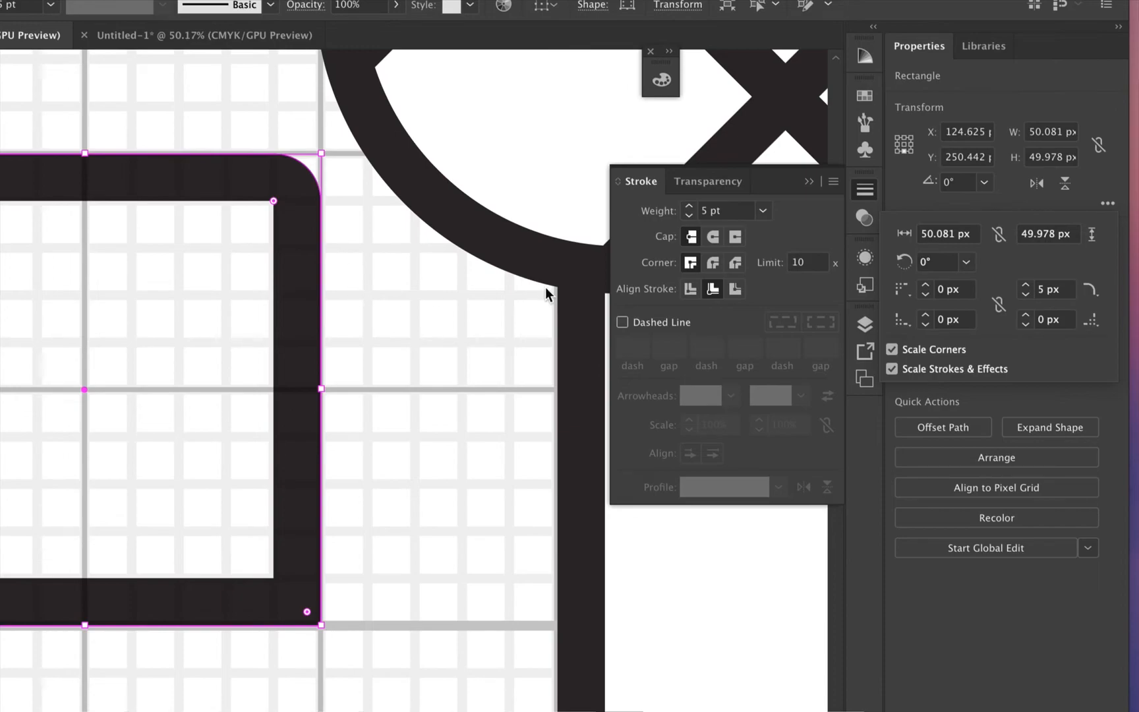
pyautogui.click(1044, 290)
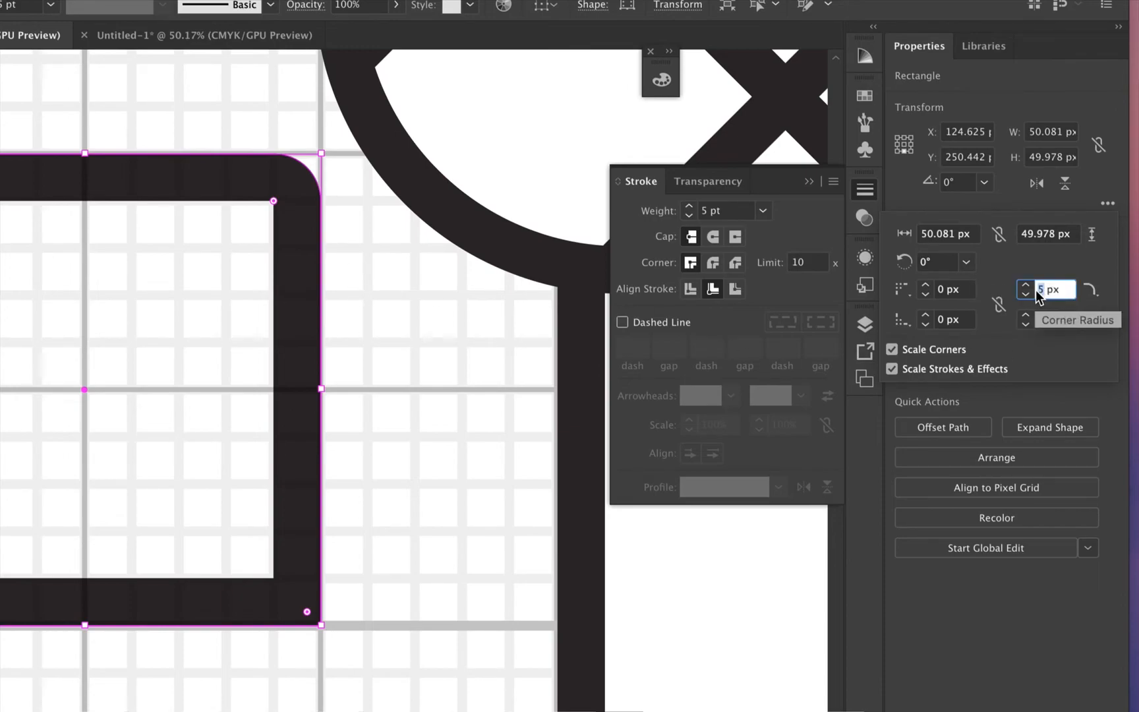
pyautogui.write('10')
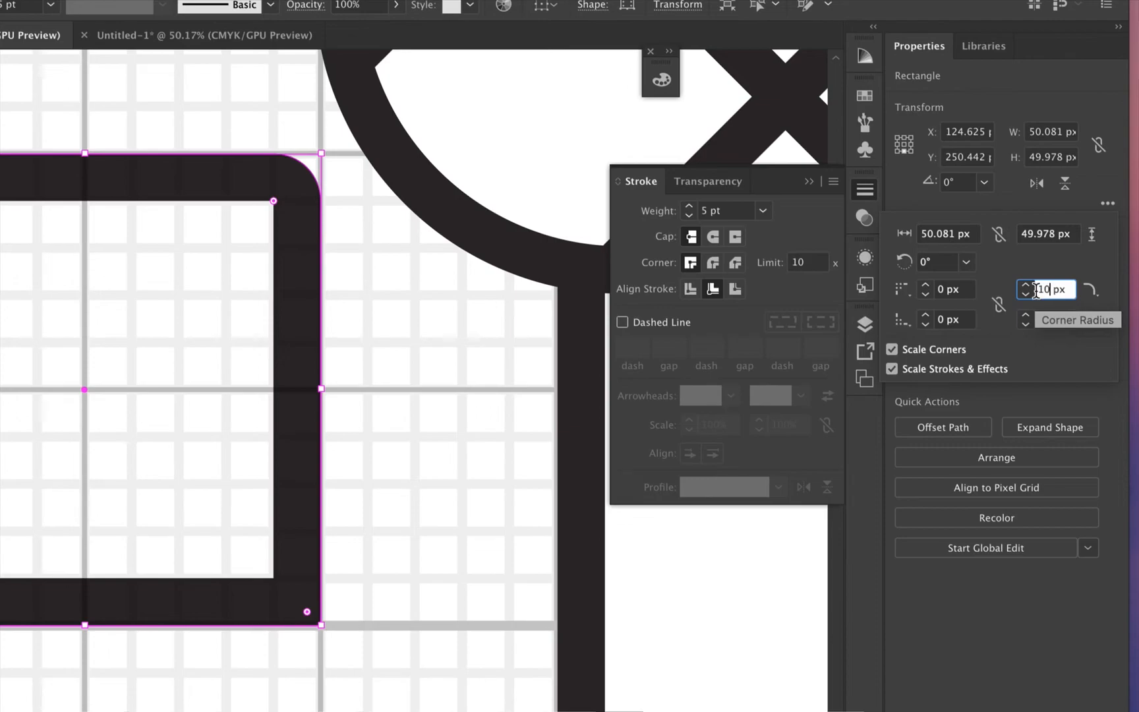
pyautogui.click(944, 288)
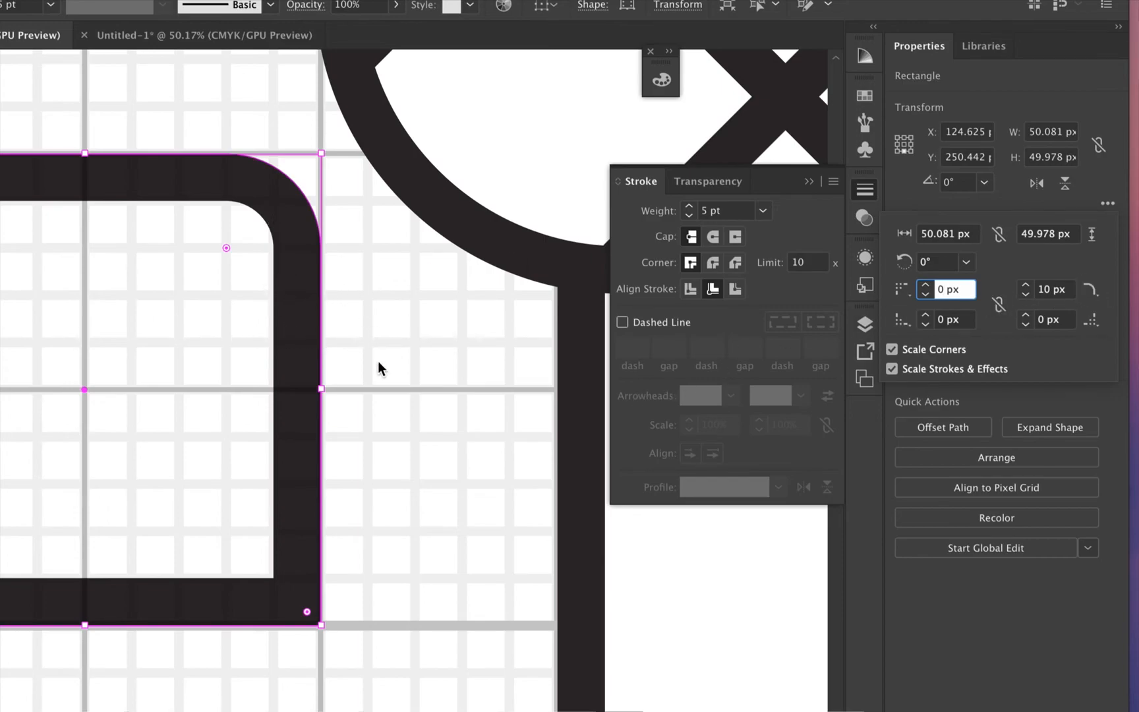
pyautogui.press('Escape')
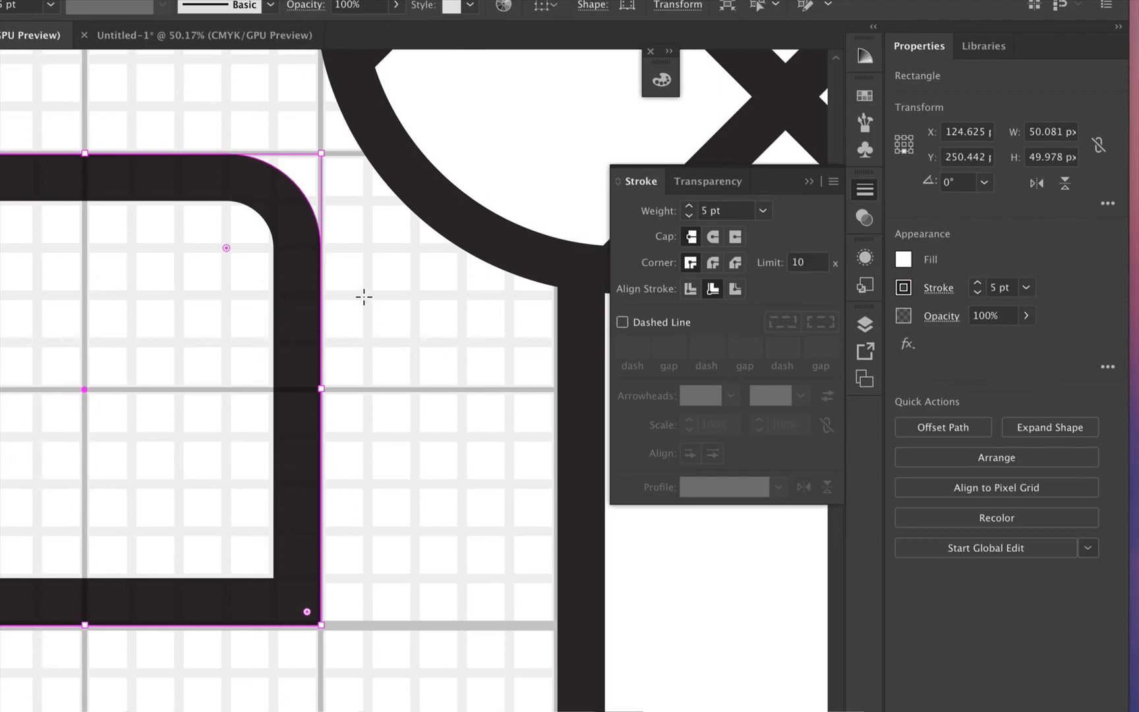